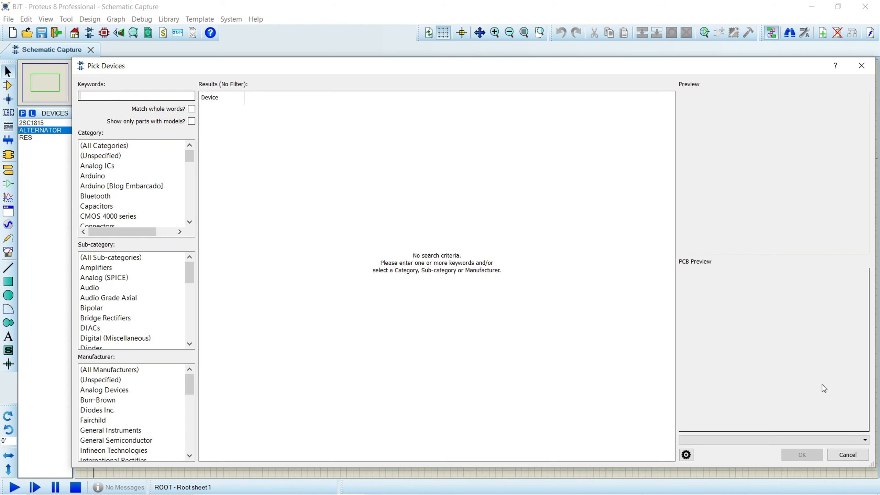
Step: Close the device picker, place the ALTERNATOR on the sheet and move it to the sheet's origin
left_click(842, 454)
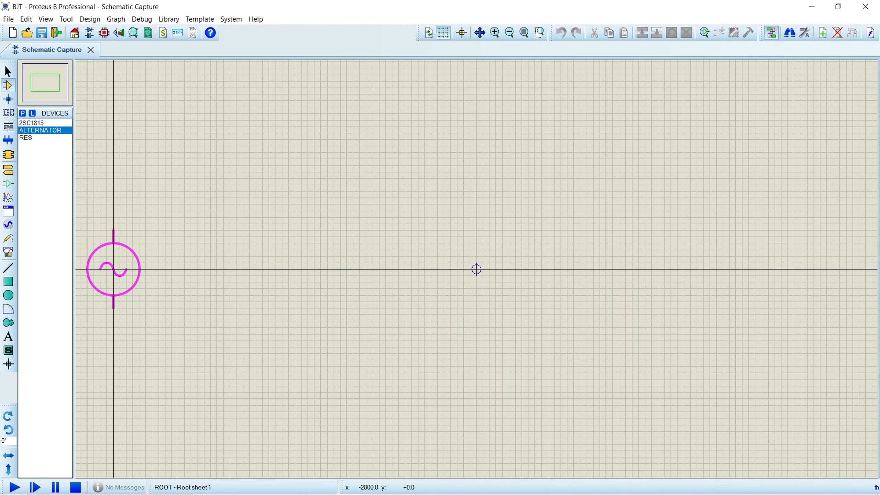
left_click(114, 269)
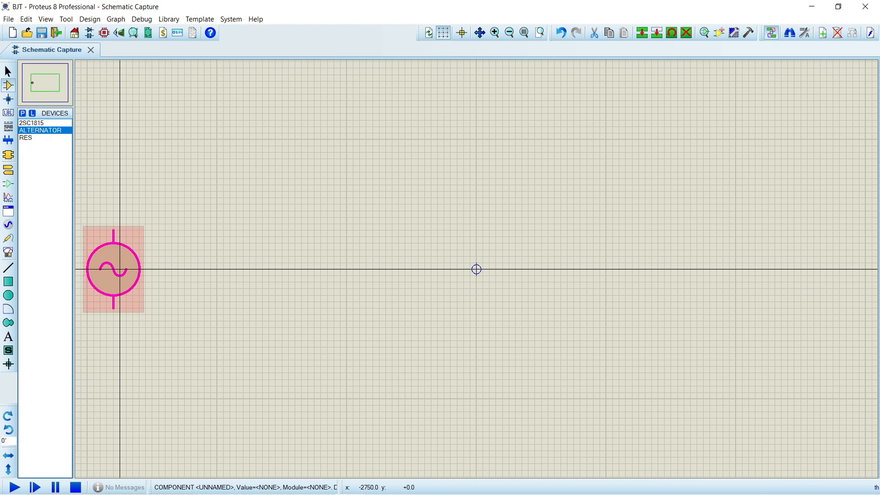
left_click(114, 270)
left_click(477, 269)
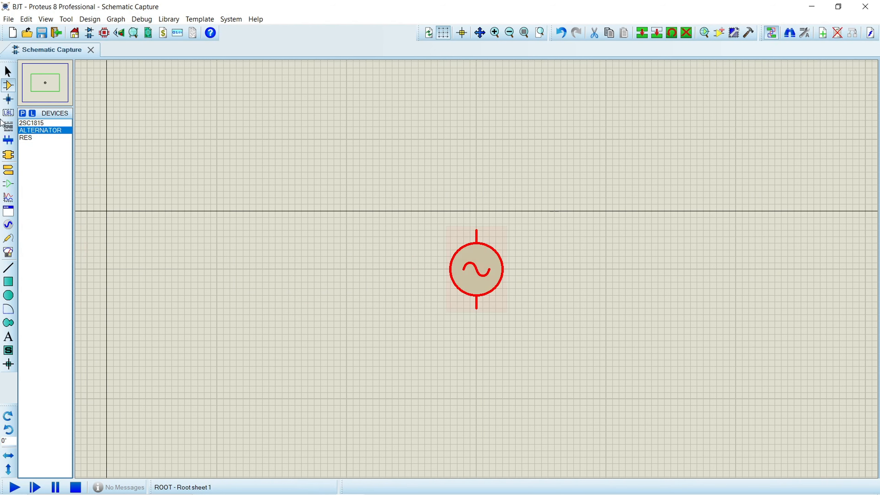
Step: Find the multi-cell BATTERY in the device library with the keyword "battery" and place it to the lower left of the alternator
left_click(21, 114)
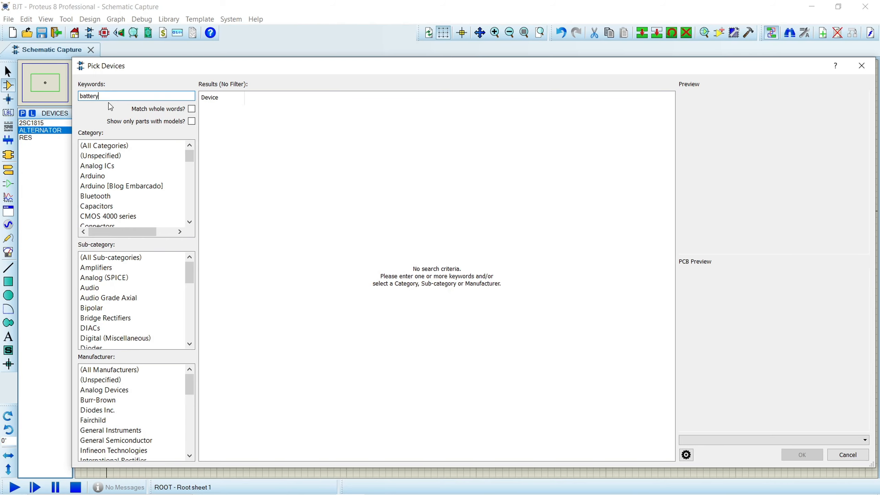
double_click(270, 110)
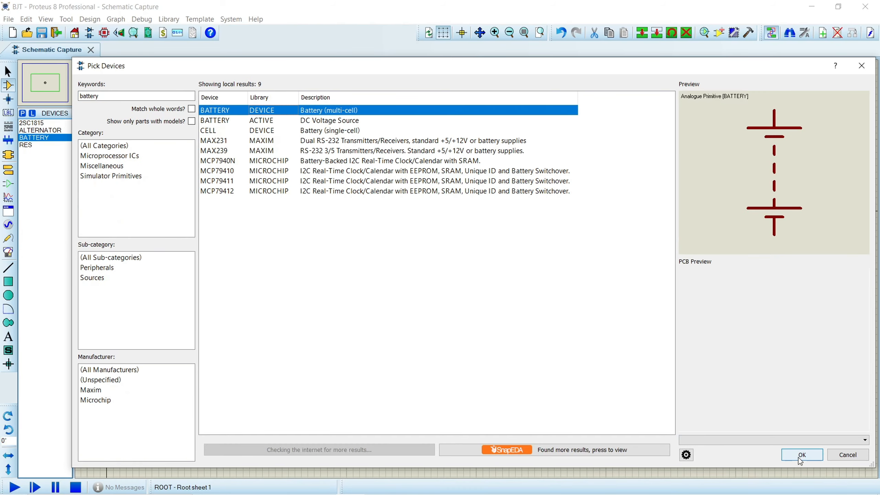
left_click(799, 458)
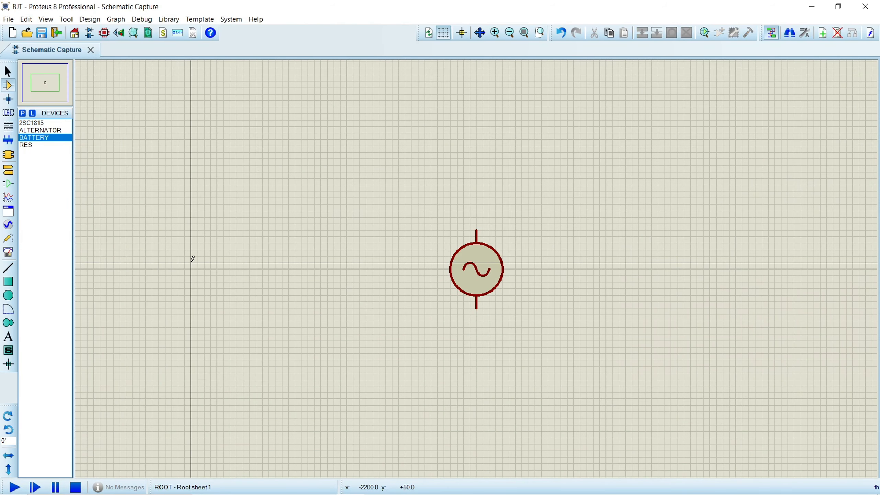
left_click(191, 262)
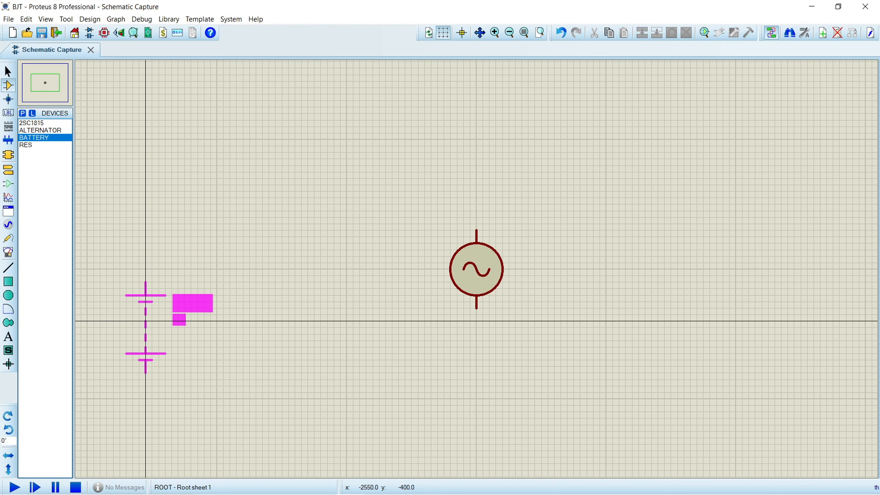
left_click(145, 335)
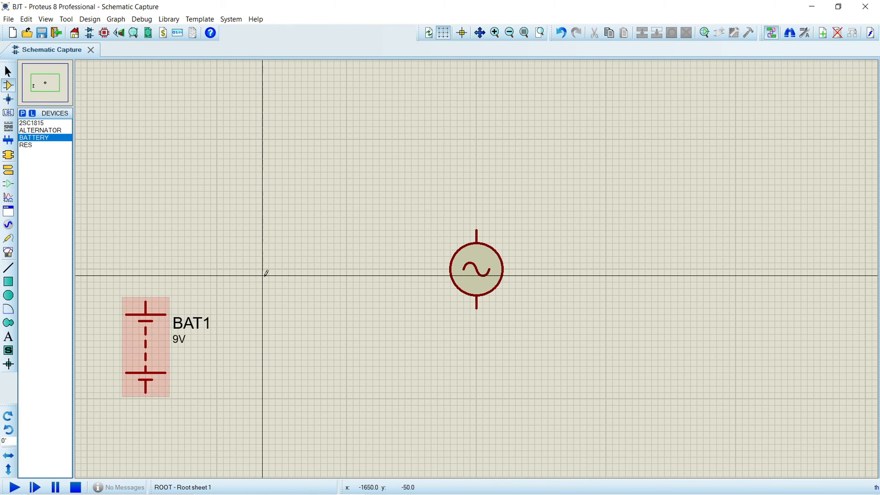
Step: Place a horizontal RES resistor to the upper right of the battery and wire the battery's upper terminal to its left end
key("F8")
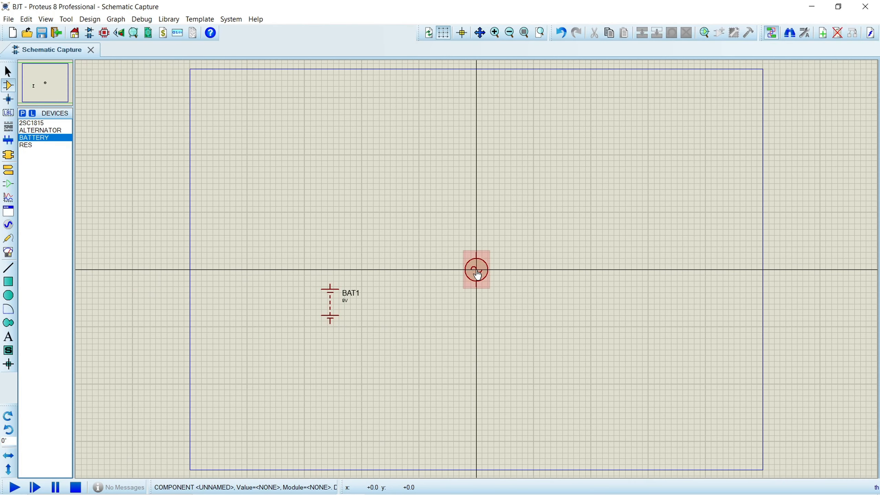
scroll(478, 268, "up", 2)
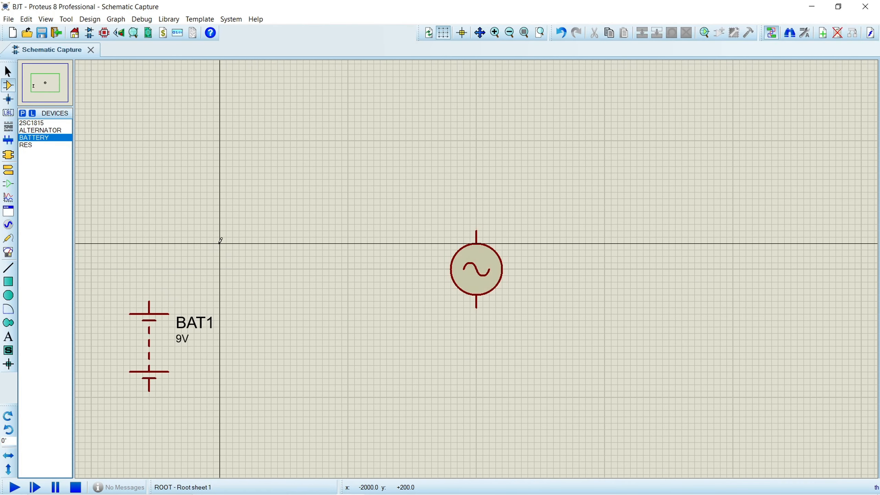
left_click(28, 145)
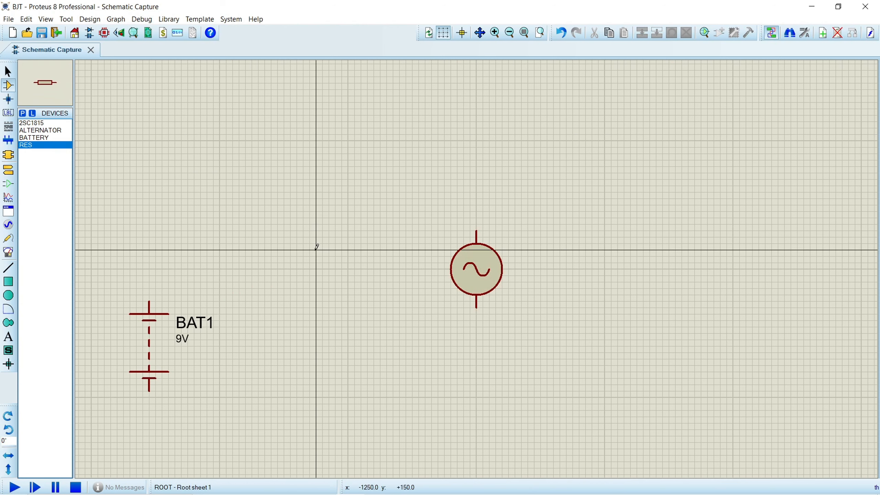
left_click(247, 275)
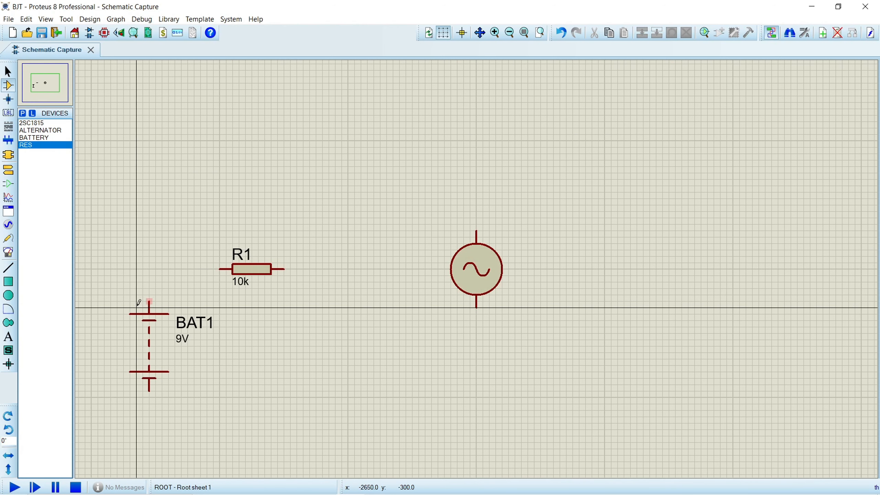
left_click(149, 302)
left_click(219, 268)
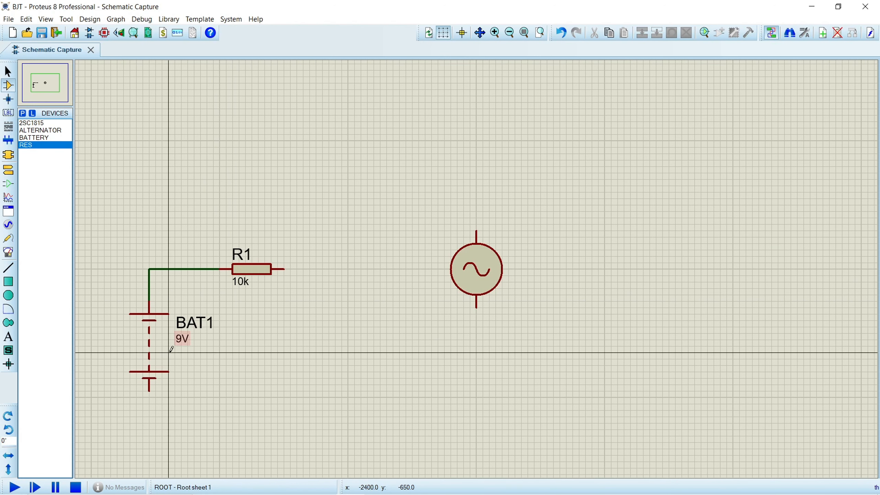
Step: Set the battery's value to 12V and the resistance of R1 to 1M
double_click(184, 339)
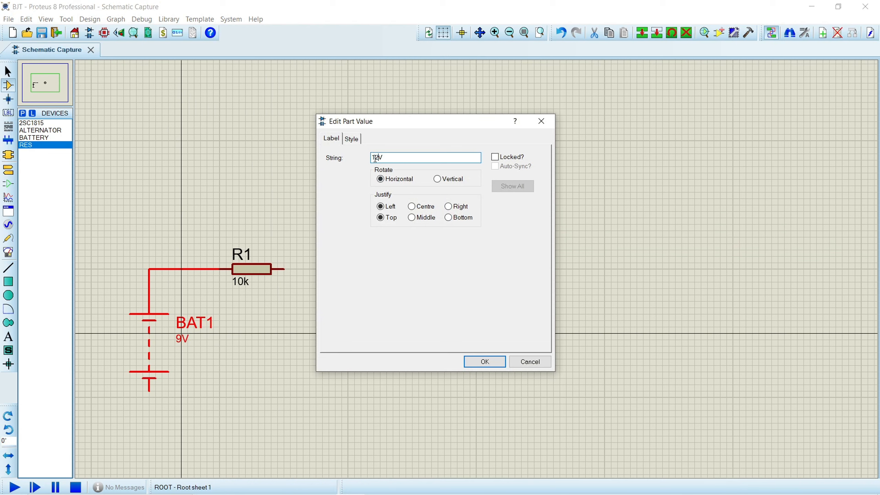
left_click(470, 362)
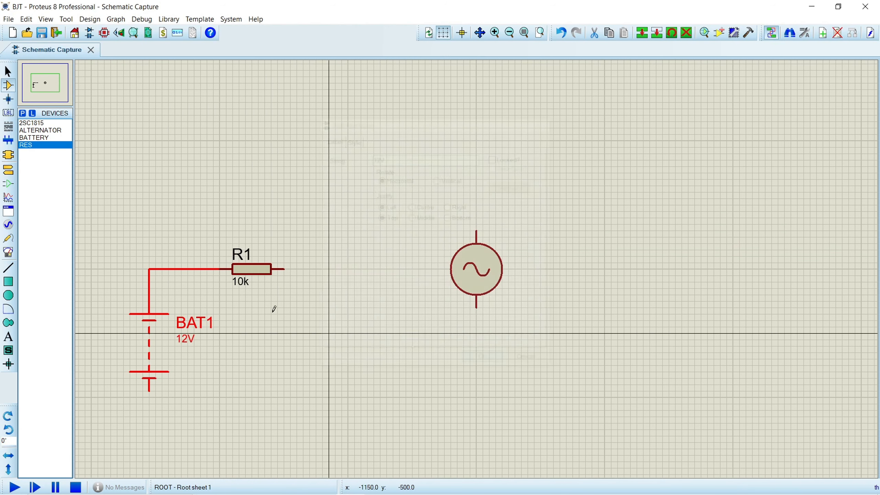
double_click(246, 273)
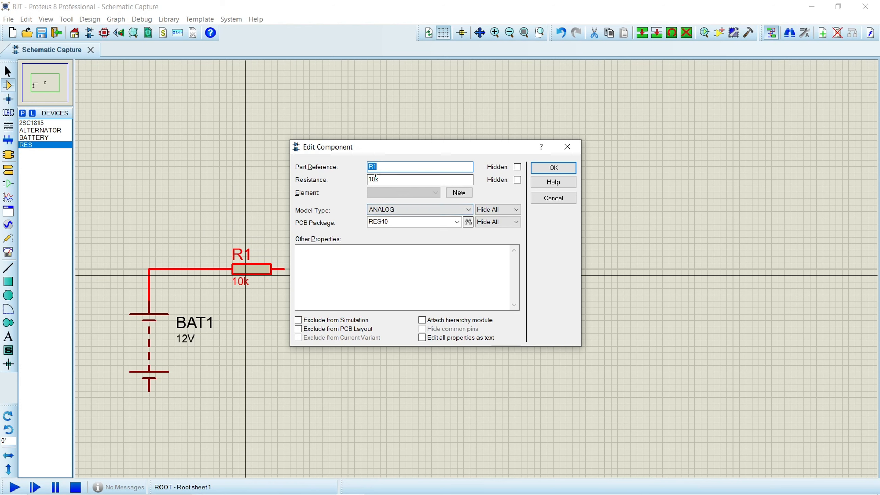
left_click_drag(377, 179, 368, 180)
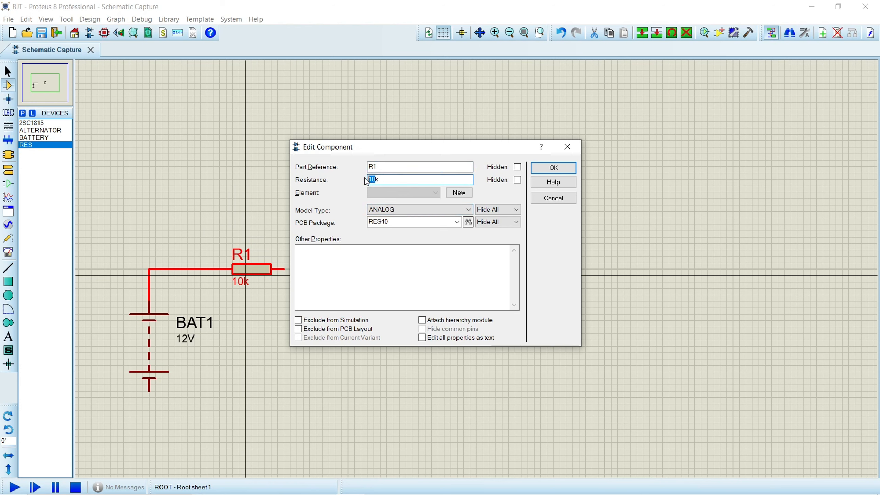
type("5")
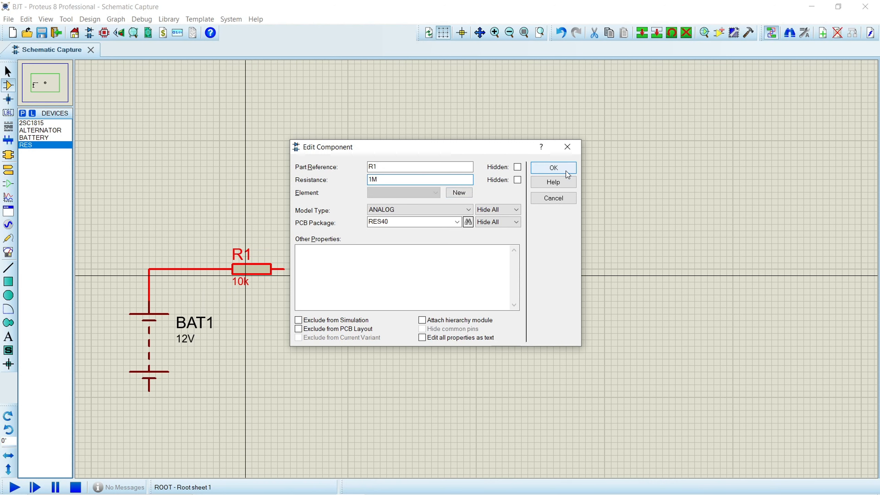
left_click(554, 167)
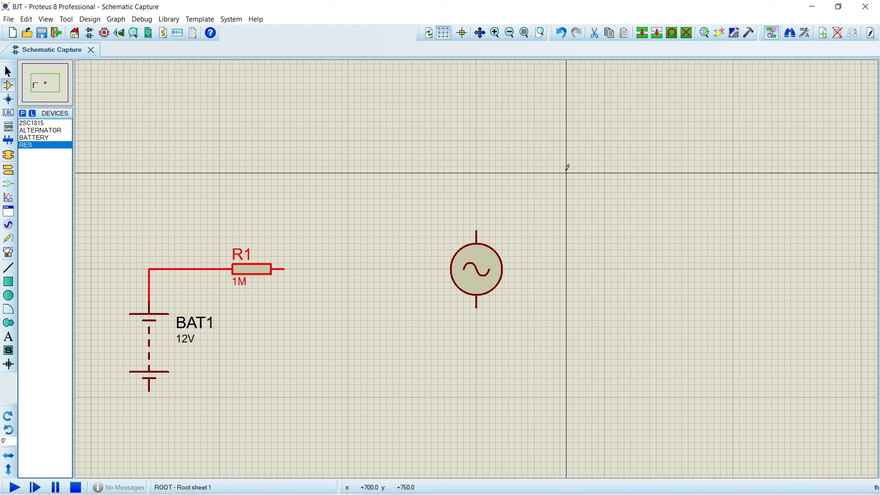
Step: Place a second resistor to the upper right of R1 and rotate it clockwise to stand vertically
left_click(396, 150)
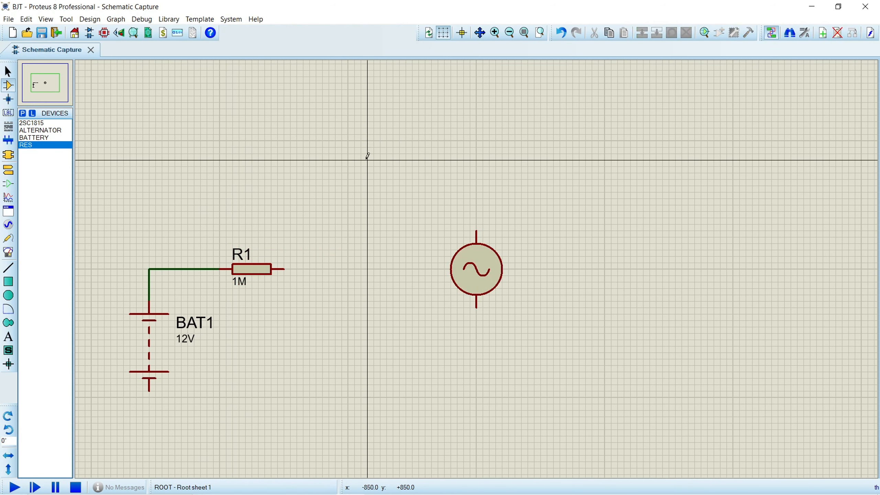
left_click(345, 167)
left_click(345, 167)
right_click(354, 161)
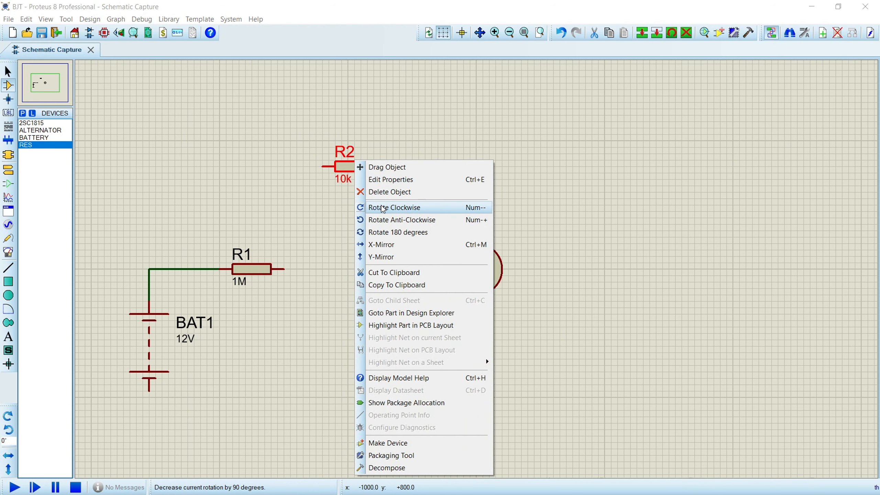
left_click(383, 208)
Step: Set the resistance of R2 to 1k
right_click(354, 173)
left_click(374, 189)
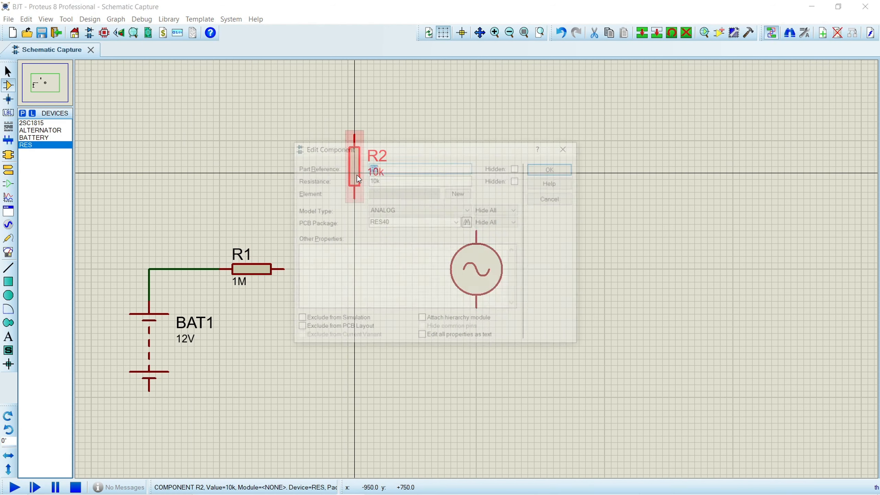
left_click(374, 179)
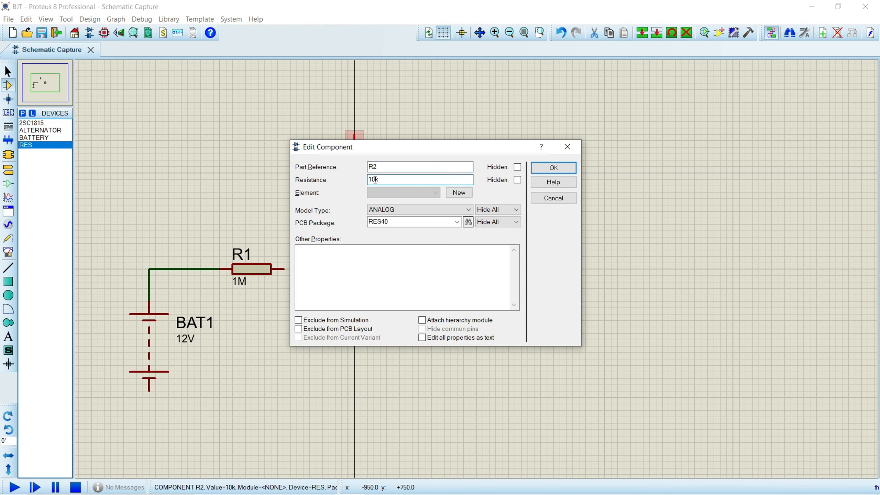
key("BackSpace")
key("Return")
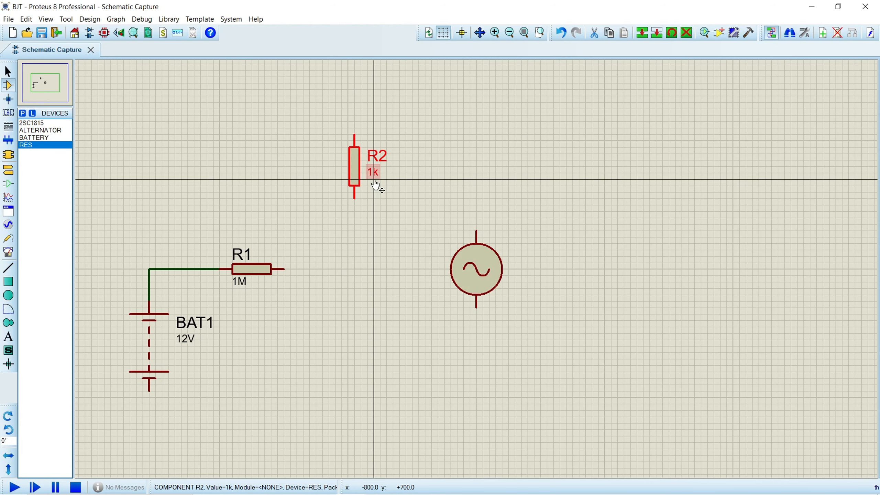
Step: Place the 2SC1815 transistor to the right of R1 and wire R1's free end to its base
left_click(34, 123)
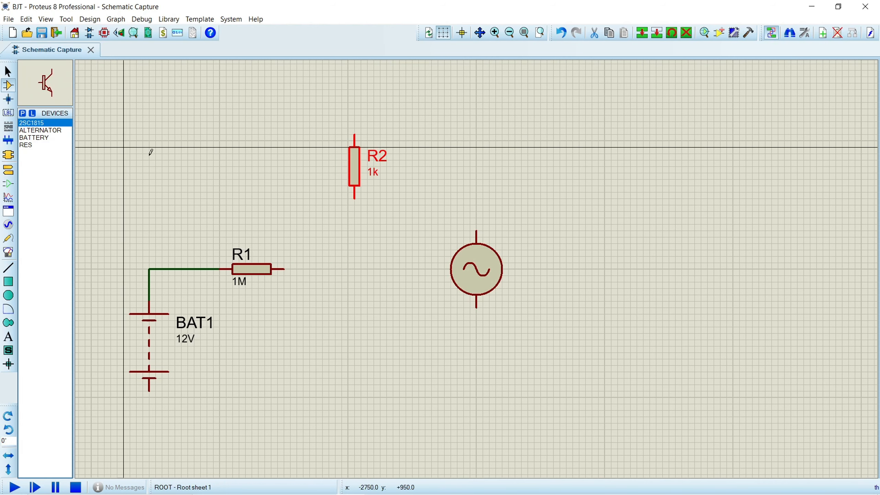
left_click(322, 270)
left_click(284, 269)
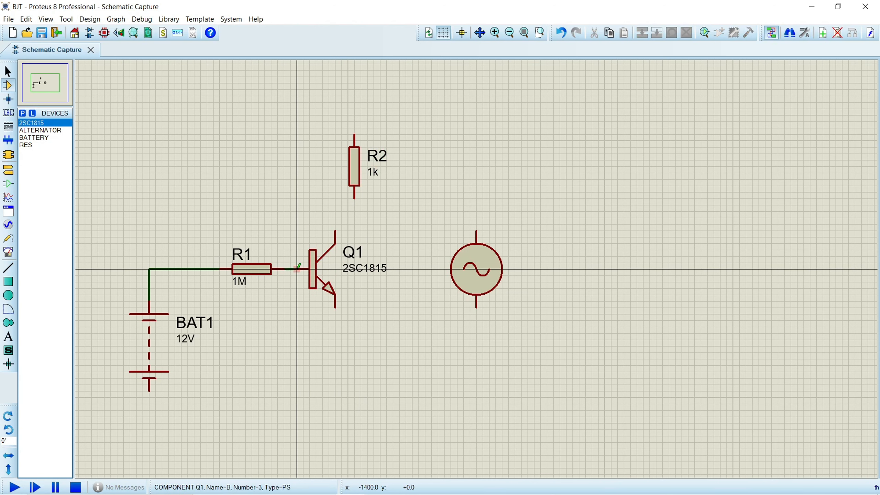
left_click(297, 269)
Step: Move the transistor directly below R2 and wire R2's lower end to the collector
left_click(315, 265)
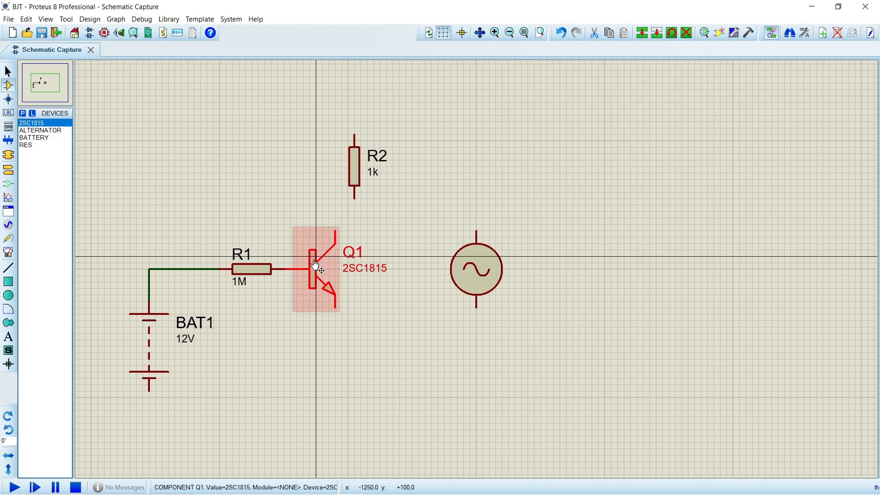
left_click_drag(315, 265, 335, 265)
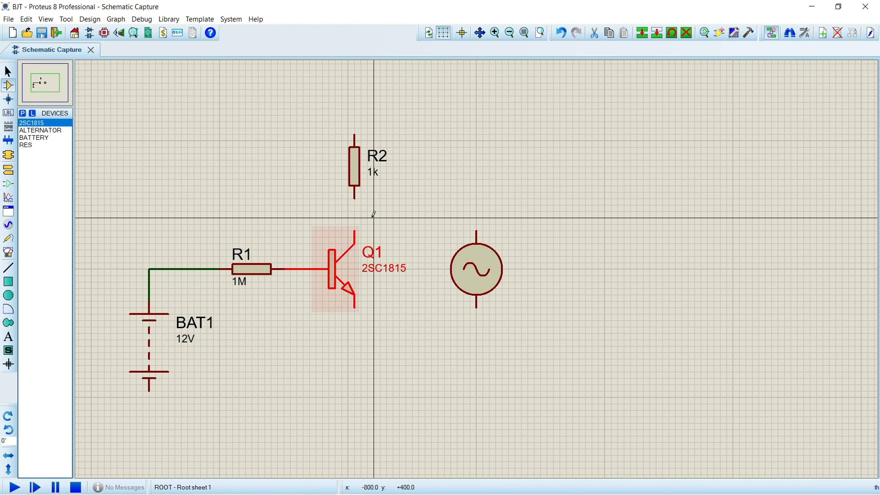
left_click(355, 198)
left_click(354, 230)
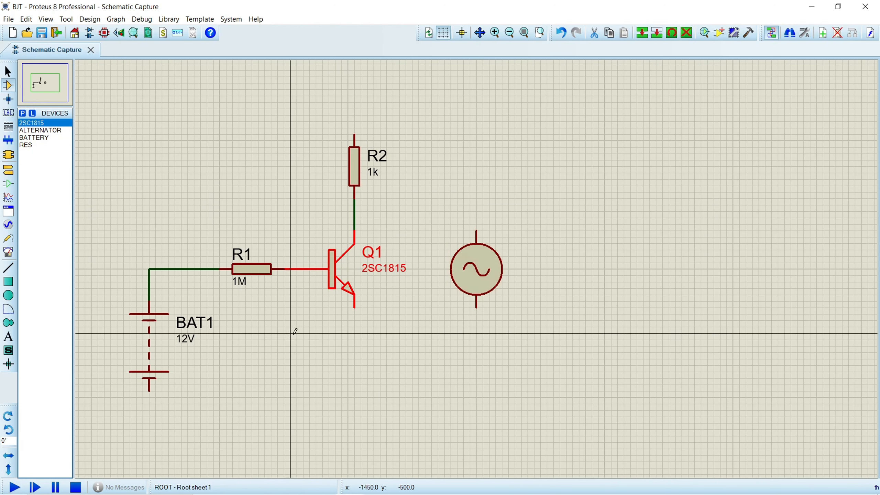
Step: Place a GROUND terminal below the transistor and wire the emitter and the battery's lower terminal to it
left_click(8, 171)
left_click(38, 160)
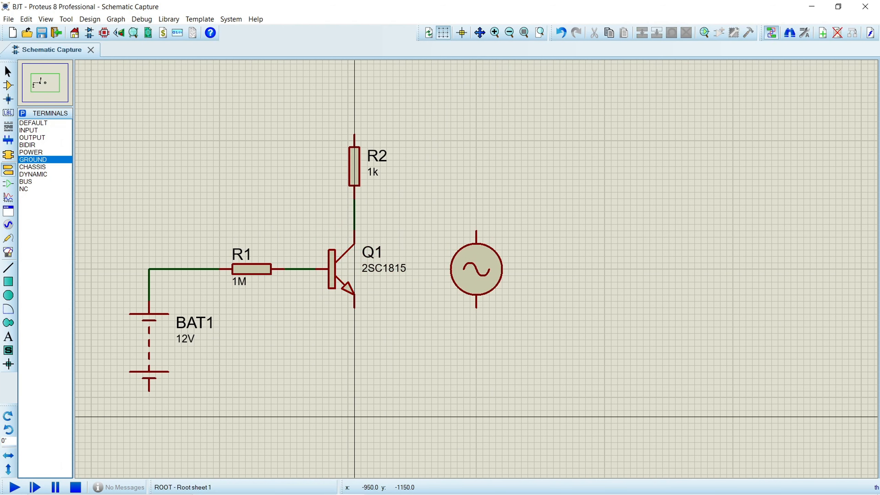
left_click(354, 405)
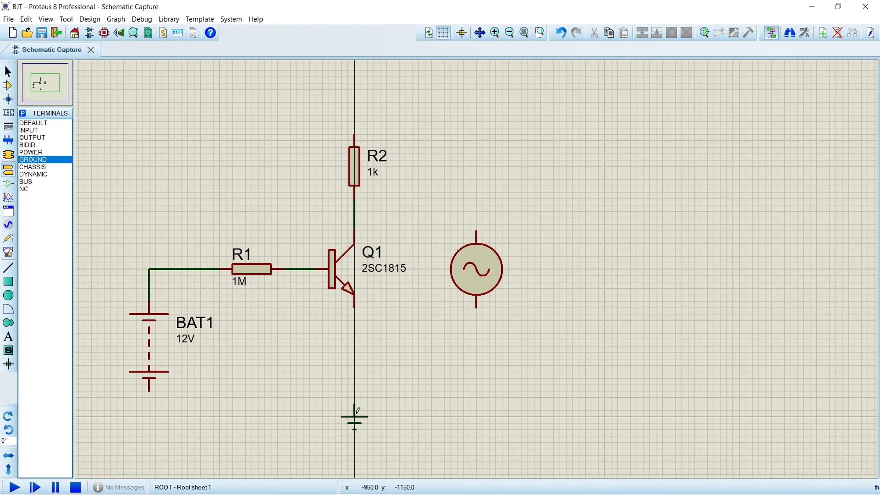
left_click(355, 307)
left_click(354, 404)
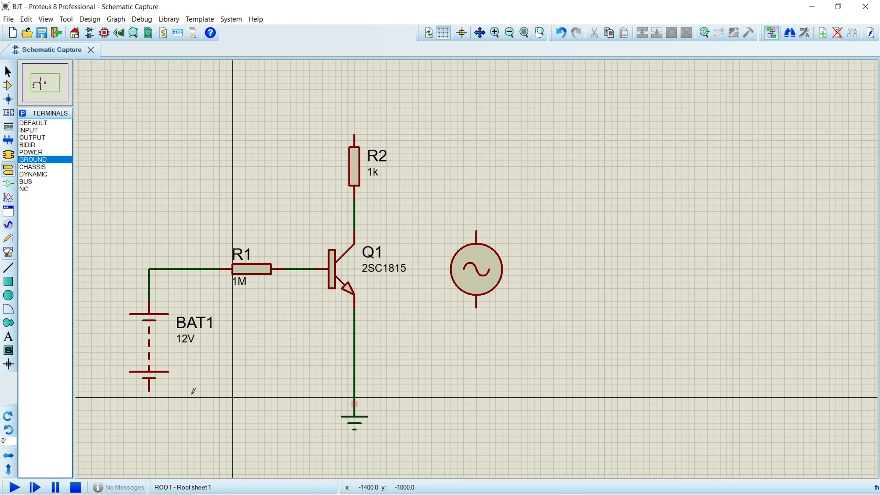
left_click(149, 391)
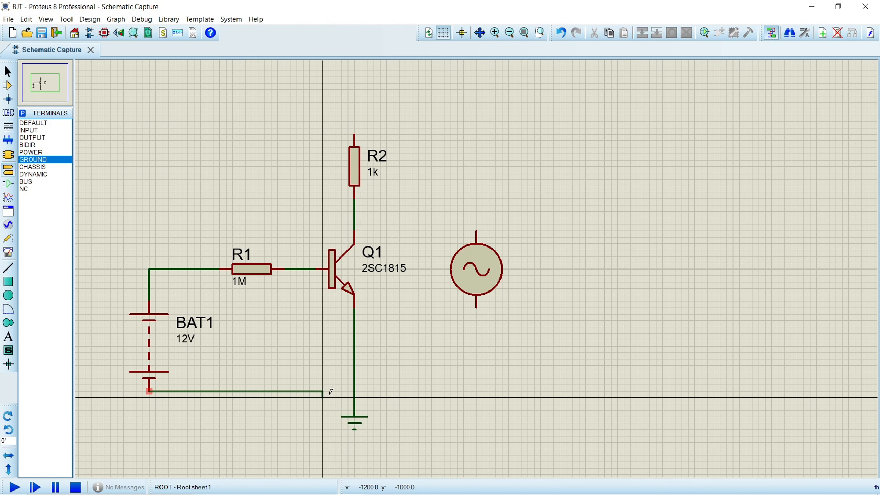
left_click(354, 391)
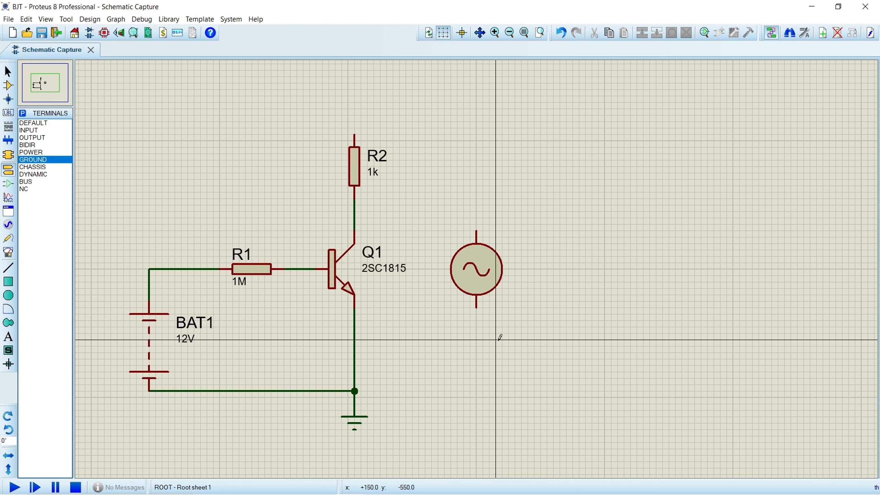
left_click(356, 211)
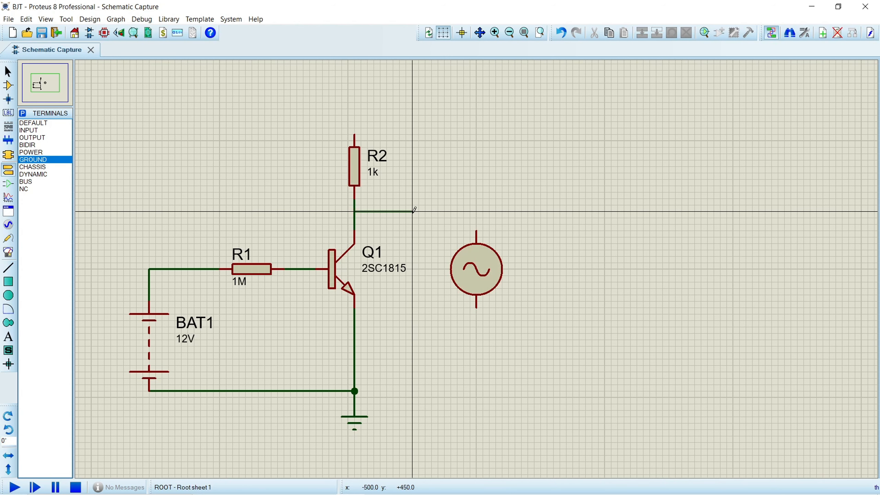
left_click(476, 230)
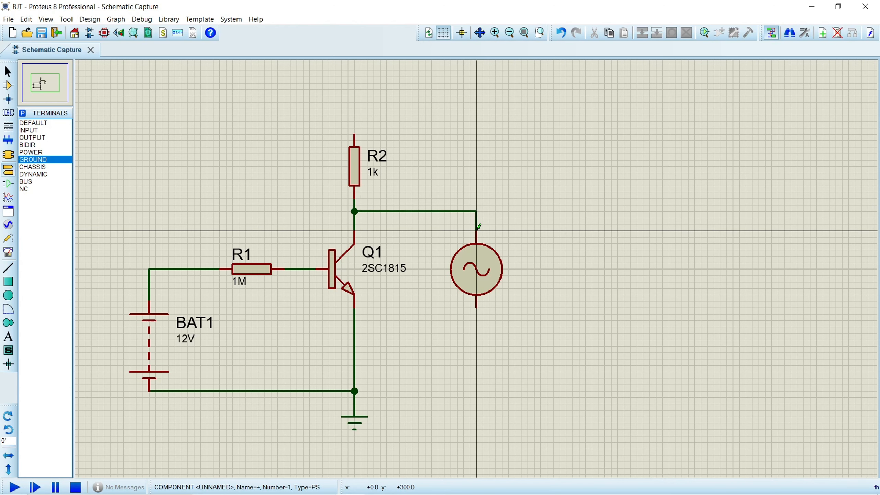
key("ctrl+z")
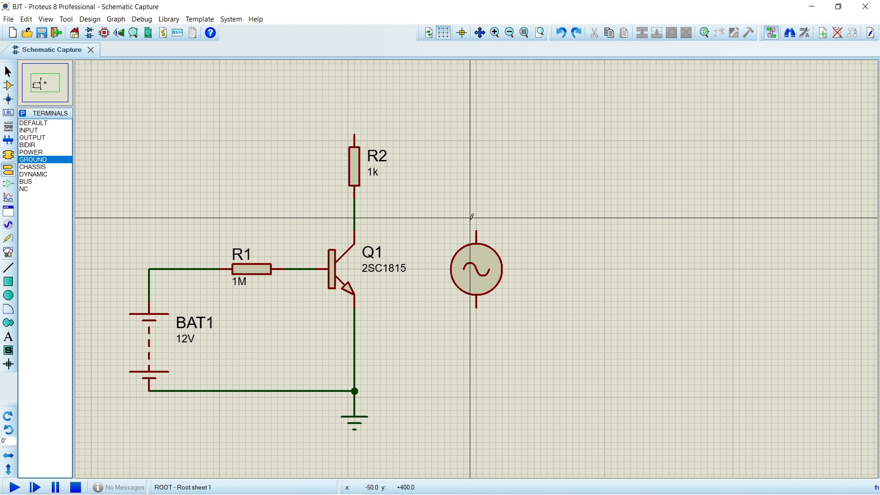
Step: Set the alternator's amplitude to 12V and its frequency to 50Hz
double_click(477, 273)
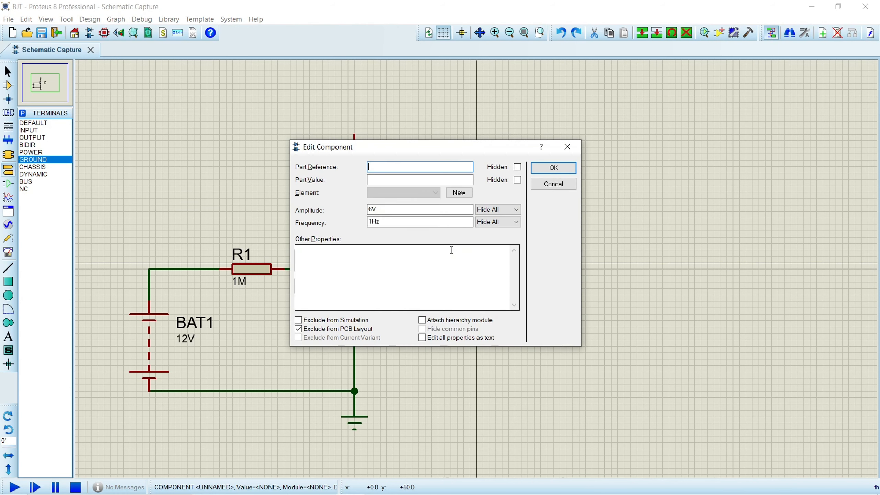
left_click(370, 209)
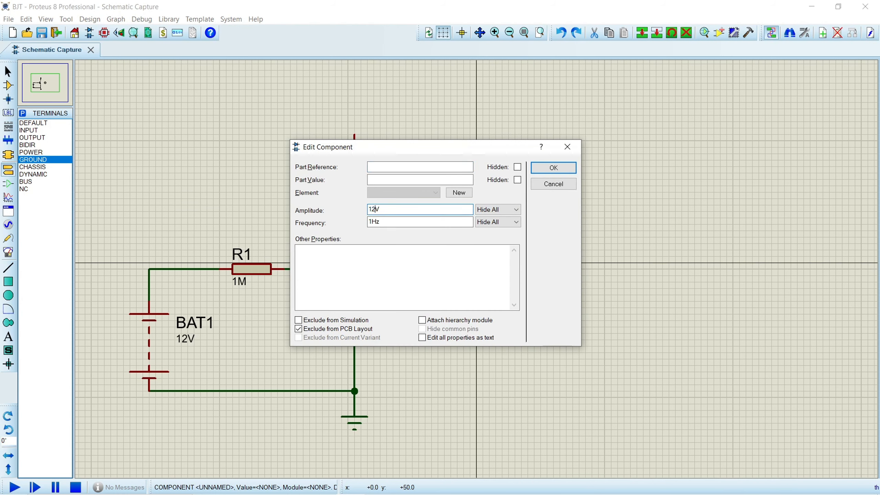
left_click(370, 221)
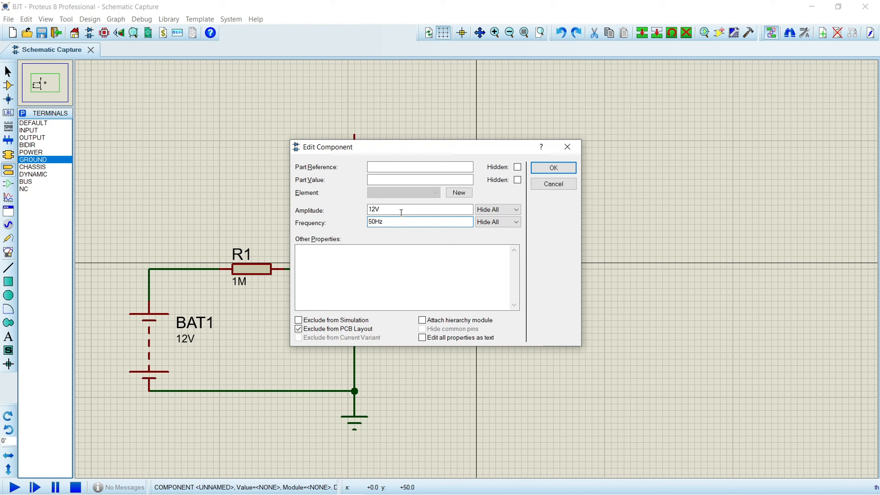
left_click(554, 167)
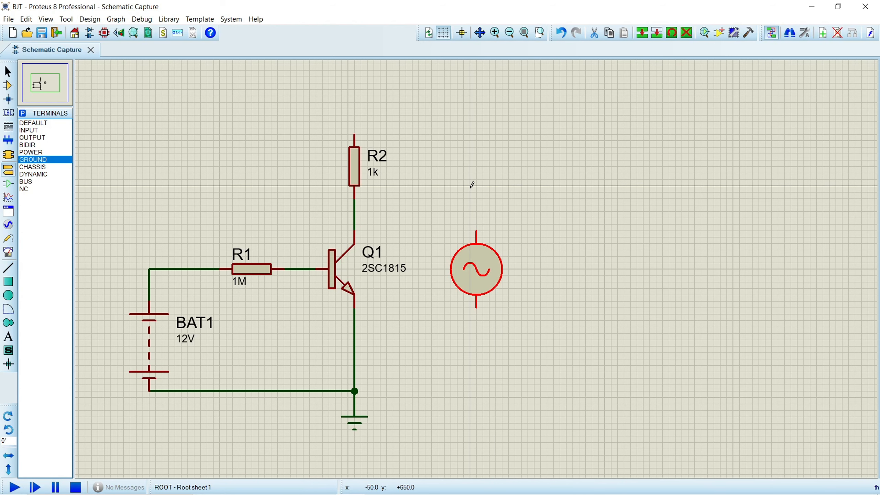
left_click(354, 134)
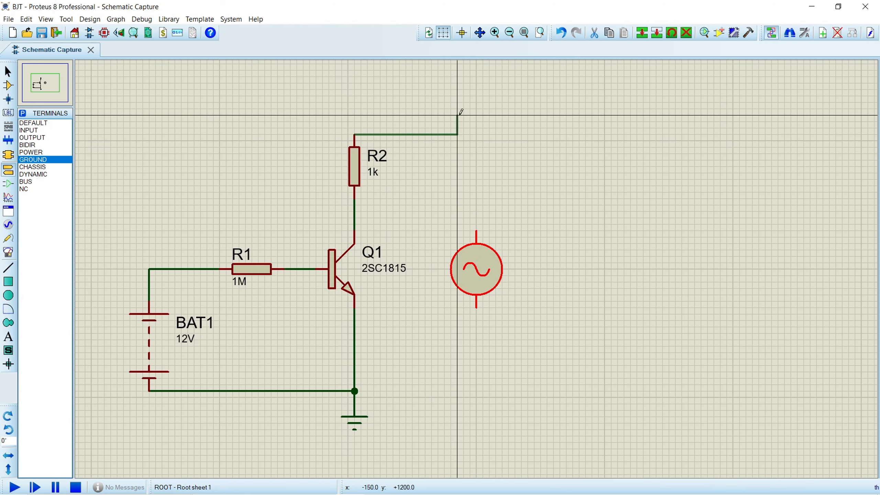
double_click(354, 134)
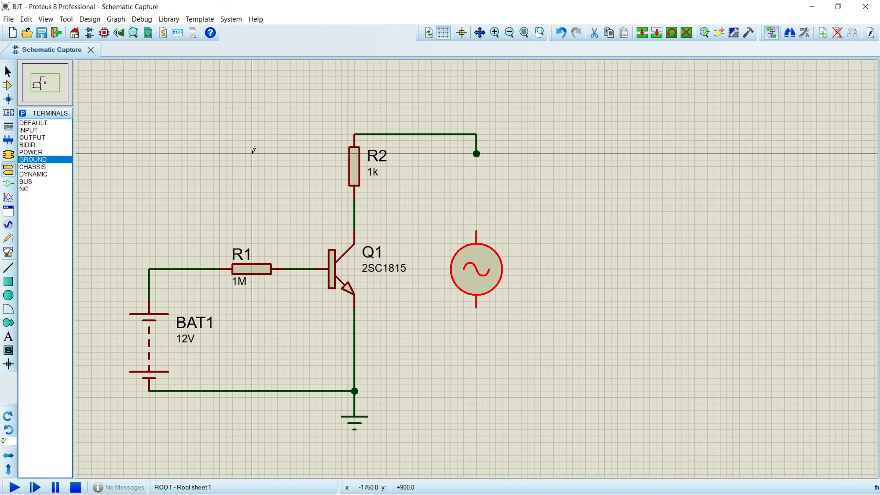
key("ctrl+z")
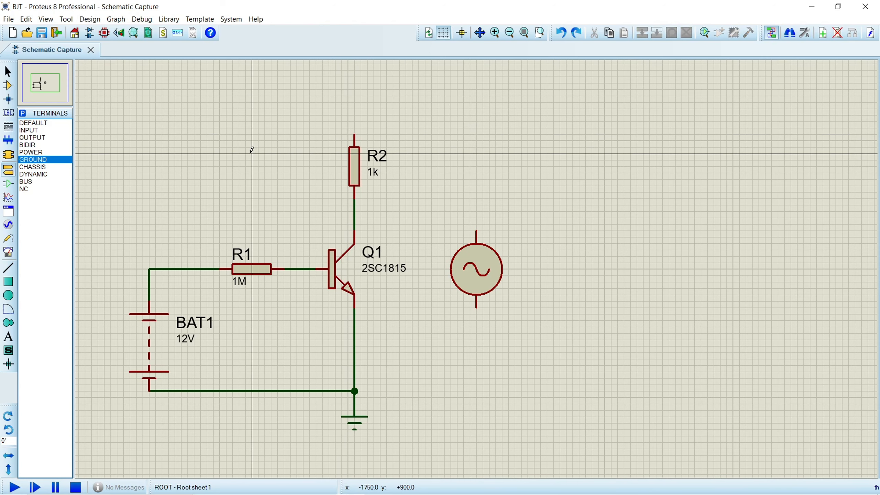
left_click(23, 113)
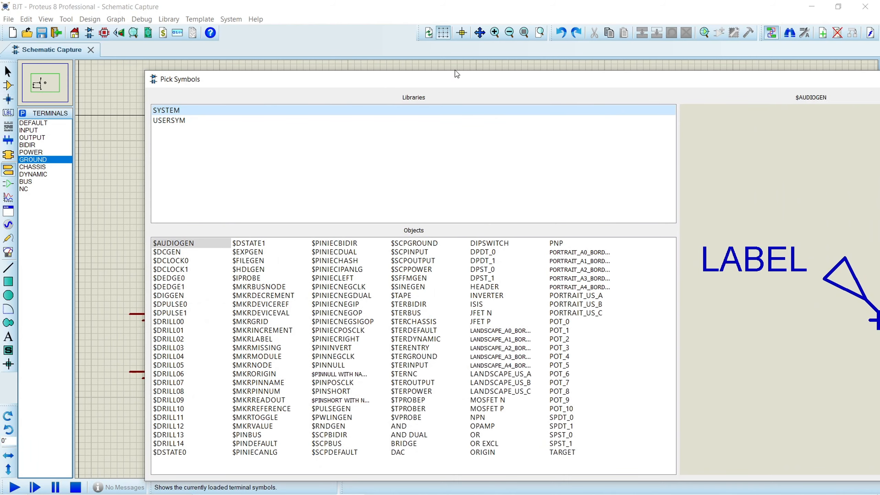
left_click_drag(430, 75, 252, 106)
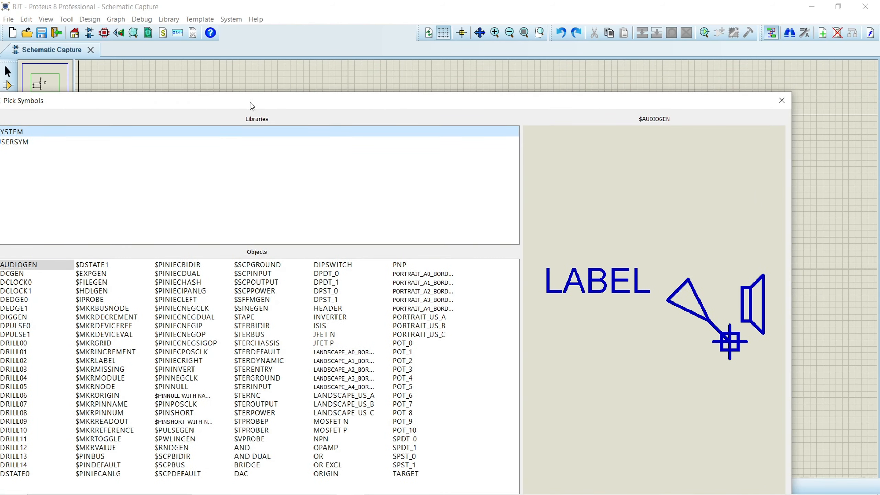
left_click(792, 106)
Step: Find the 1N4004 diode in the device library and place it above and to the right of R2
left_click(8, 85)
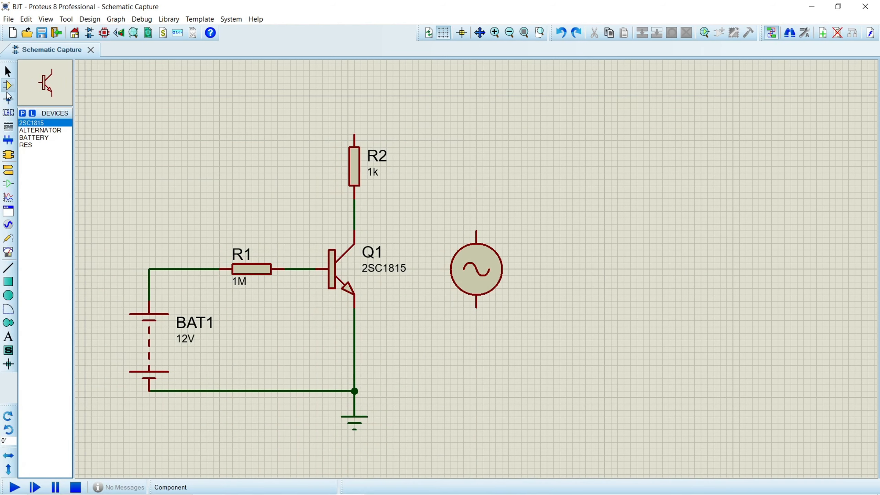
left_click(22, 113)
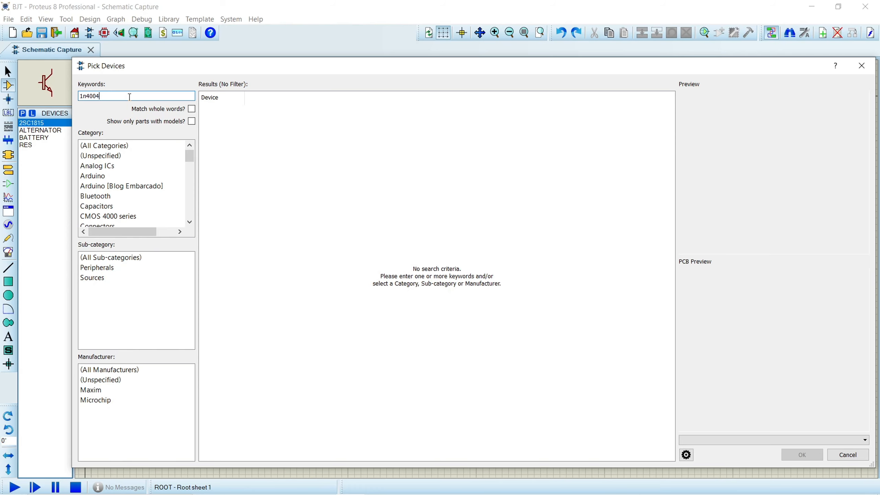
double_click(253, 111)
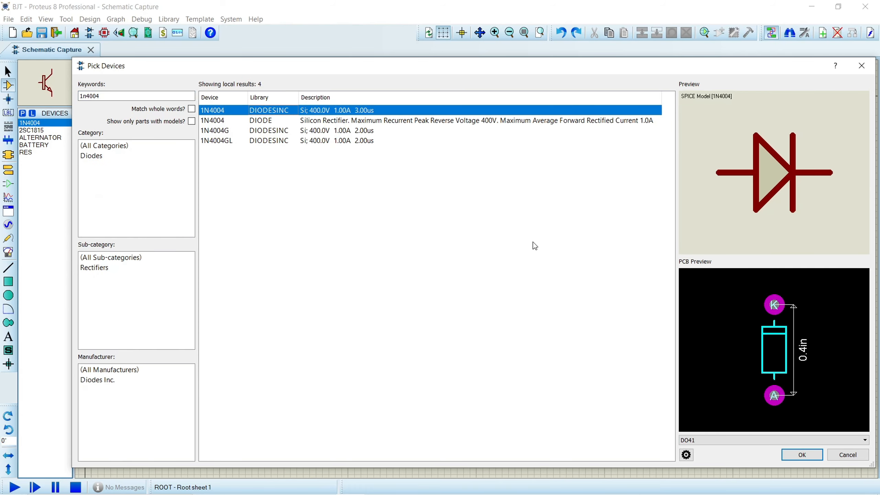
left_click(802, 454)
left_click(442, 144)
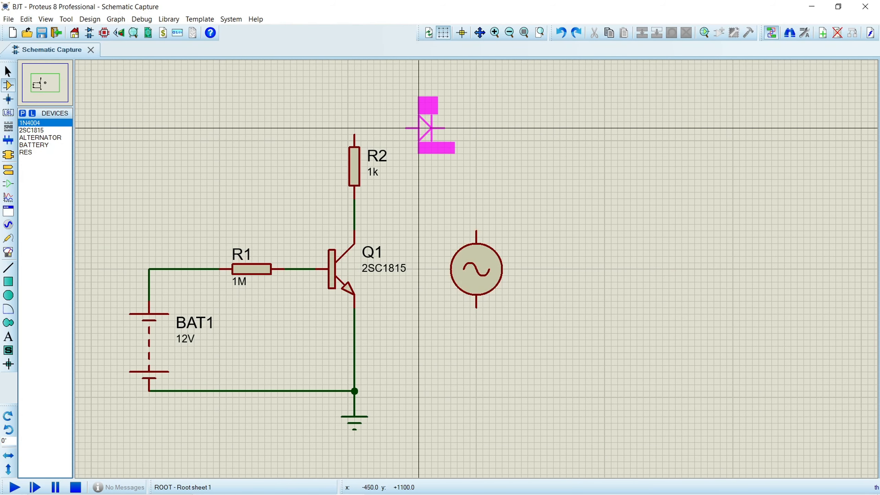
left_click(409, 120)
right_click(410, 118)
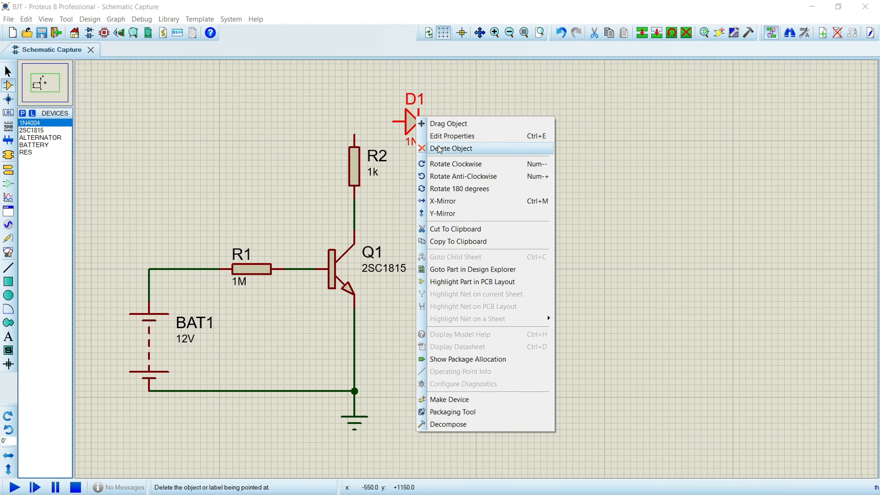
left_click(439, 164)
right_click(424, 120)
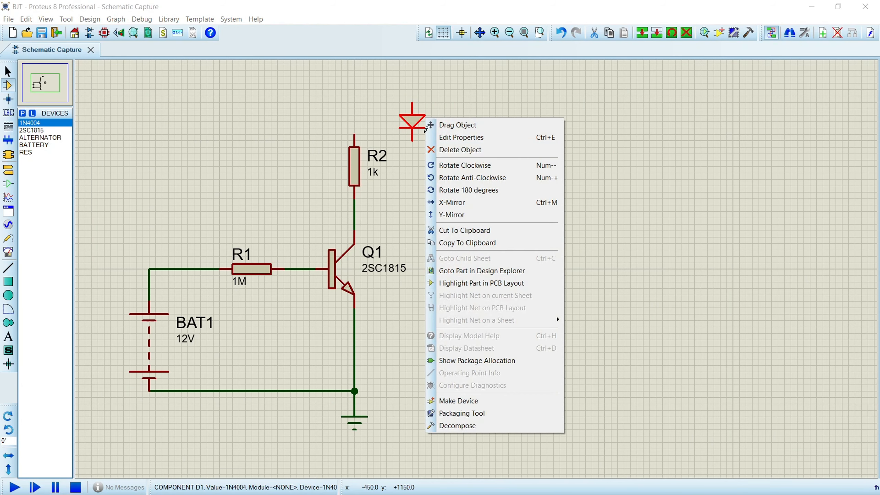
left_click(437, 177)
Step: Rotate the 1N4004 diode 180 degrees and wire R2's upper end to its cathode
right_click(423, 121)
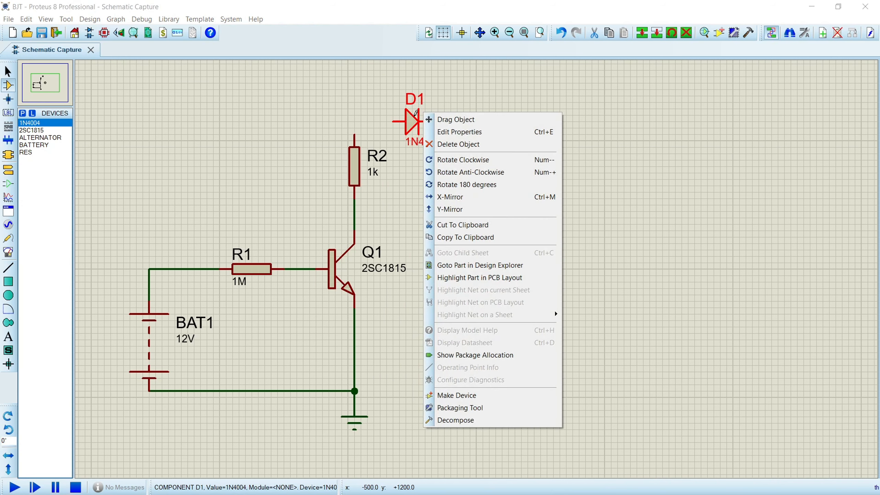
left_click(445, 185)
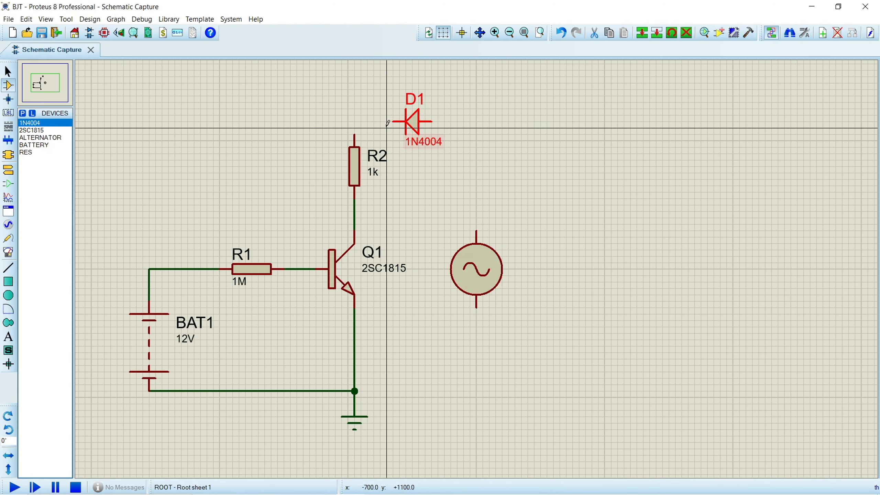
left_click(355, 134)
left_click(392, 122)
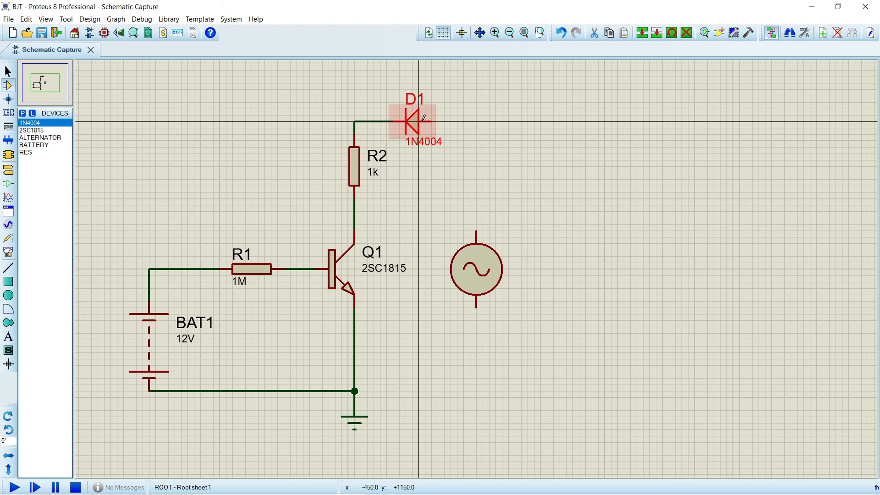
Step: Wire the alternator's upper terminal to the diode's anode and its lower terminal to the emitter's ground wire
left_click(477, 226)
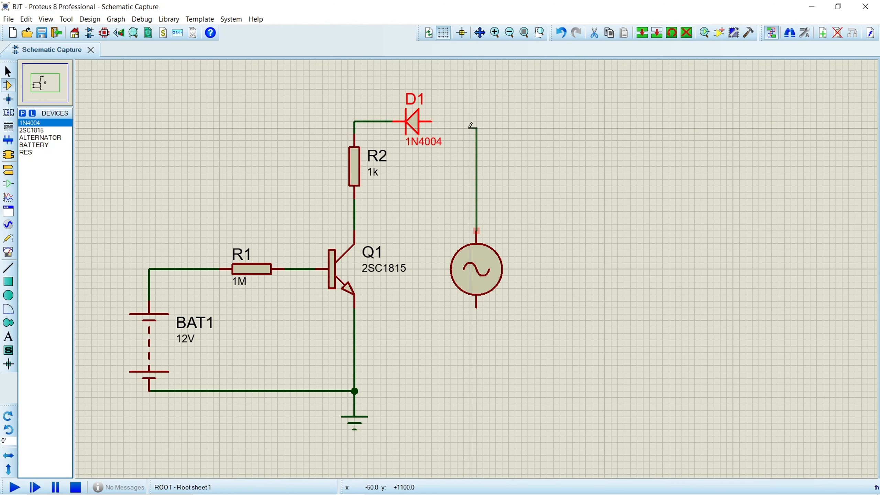
left_click(432, 122)
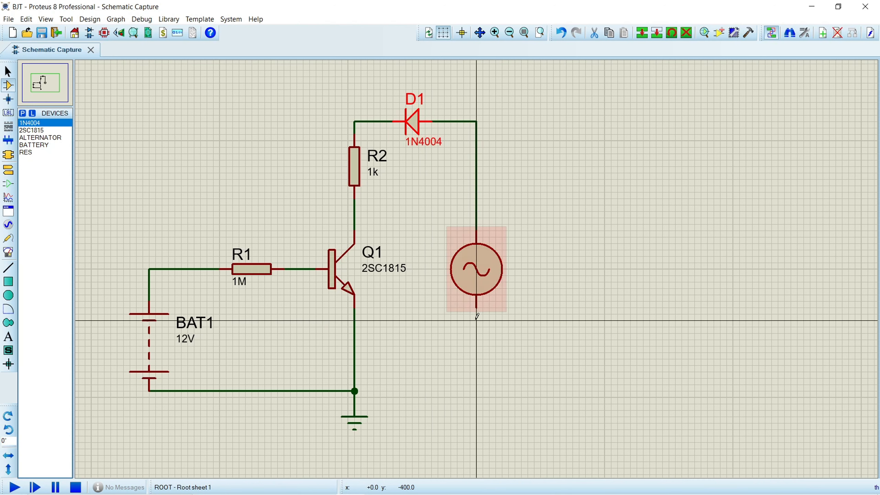
left_click(476, 307)
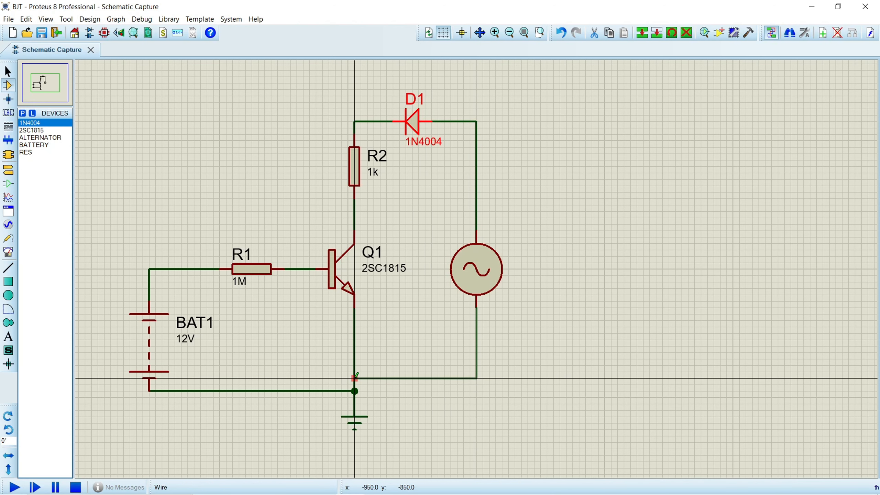
left_click(354, 378)
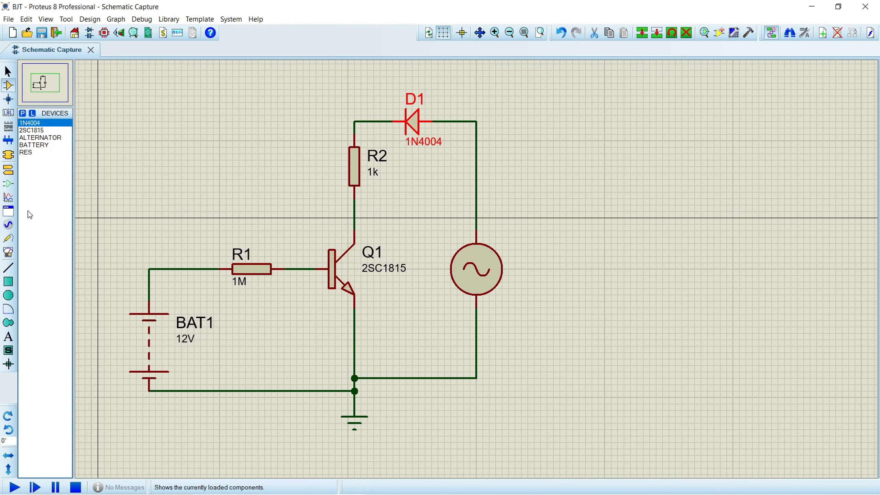
Step: Place an OSCILLOSCOPE to the right of the alternator and wire its B input to the wire between R2 and the collector
left_click(9, 252)
left_click(688, 142)
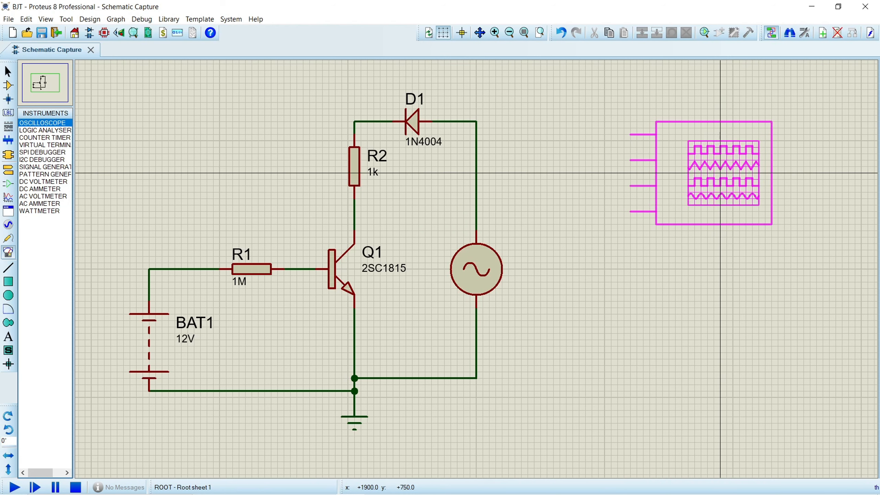
left_click(731, 224)
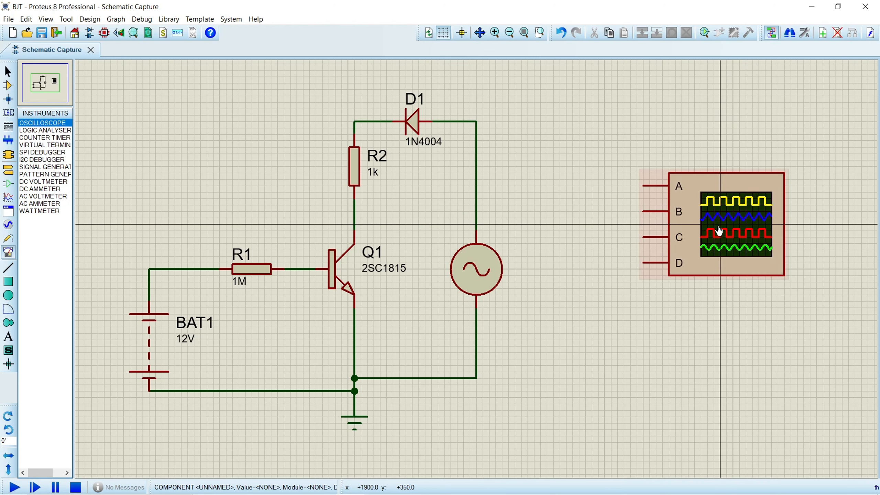
left_click(643, 211)
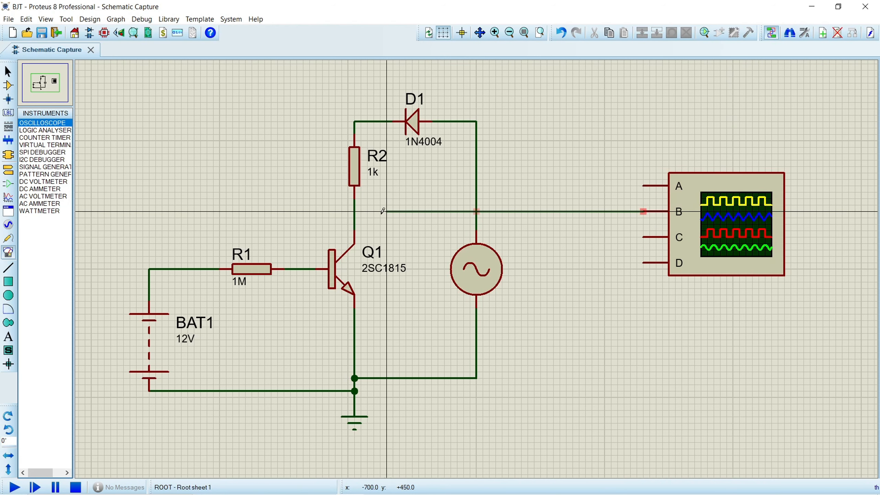
left_click(355, 210)
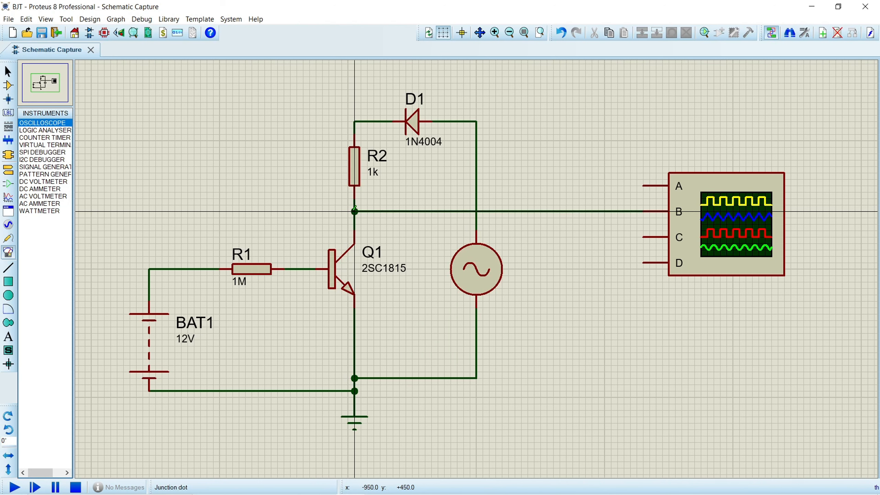
Step: Wire the oscilloscope's A input over the top of the circuit to the wire between R2 and the diode
left_click(644, 186)
left_click(534, 185)
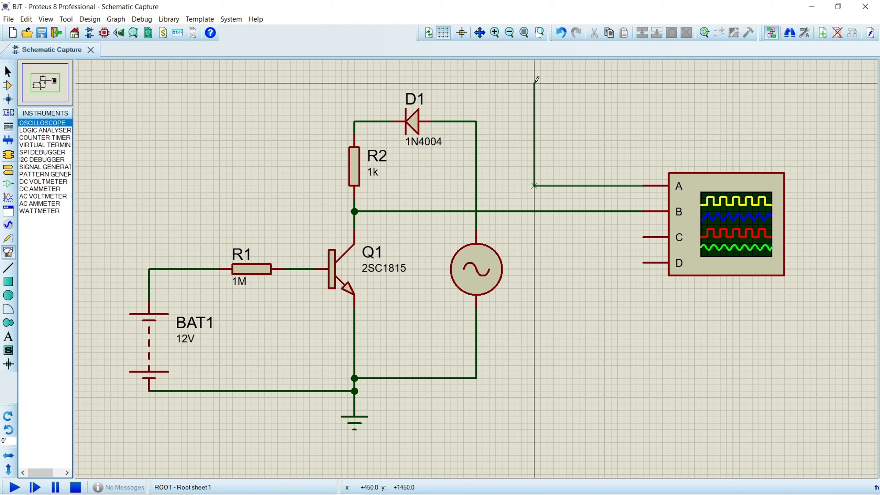
left_click(380, 77)
left_click(380, 121)
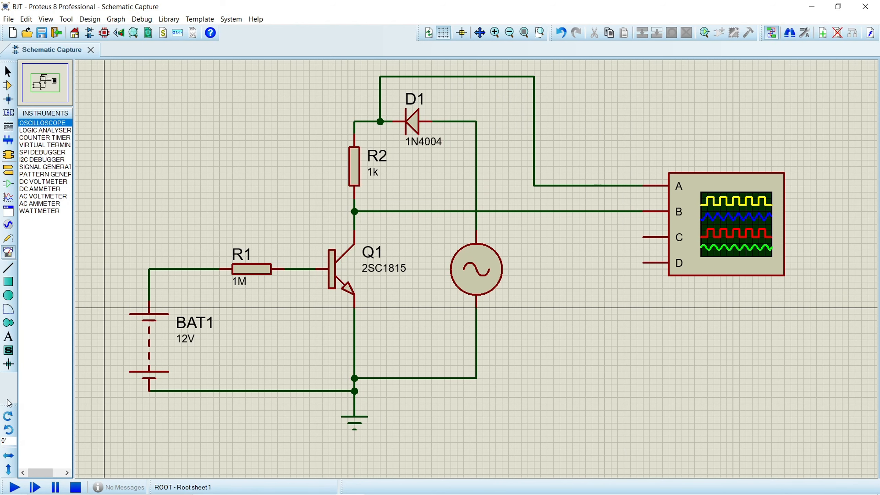
Step: Run the simulation and set the oscilloscope to a 20m horizontal time base with the Auto trigger off
left_click(14, 487)
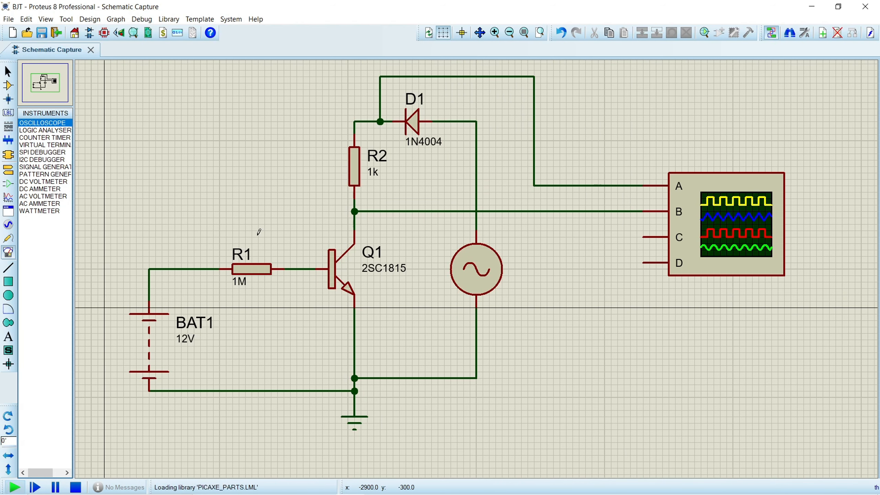
scroll(253, 275, "down", 7)
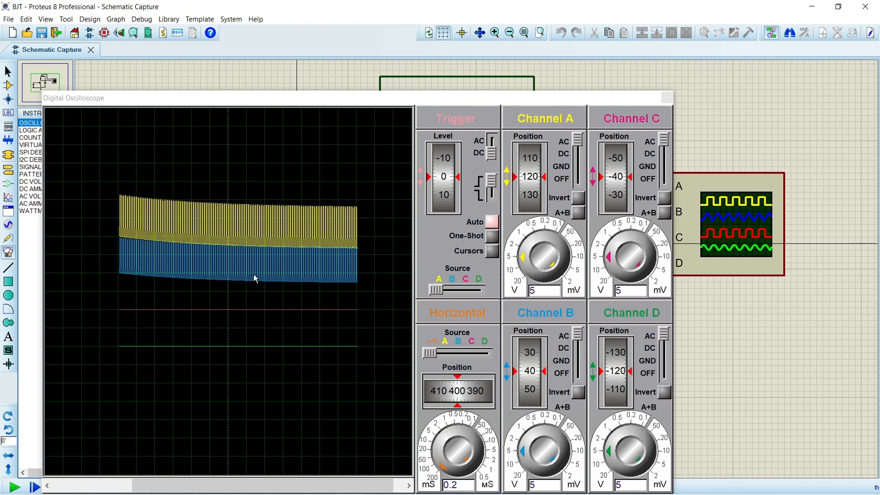
scroll(255, 277, "up", 3)
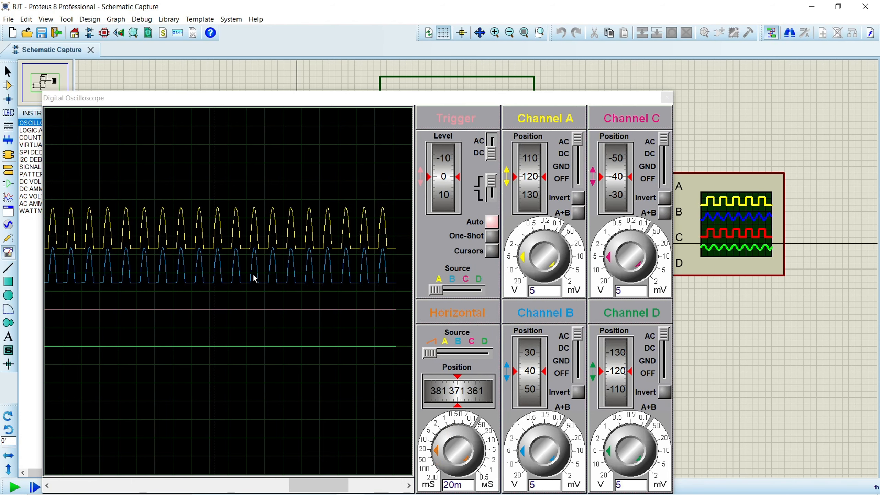
left_click(492, 222)
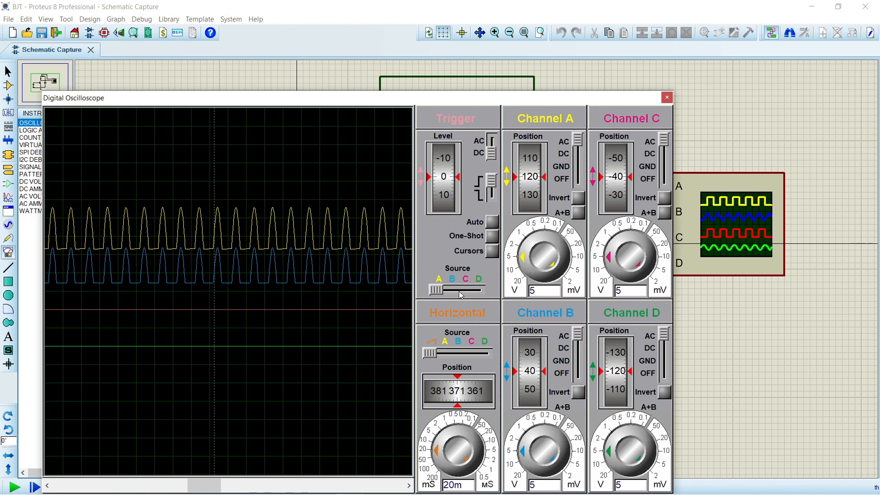
Step: Turn off oscilloscope channels C and D and set channel A's vertical position to 0
left_click_drag(665, 148, 665, 180)
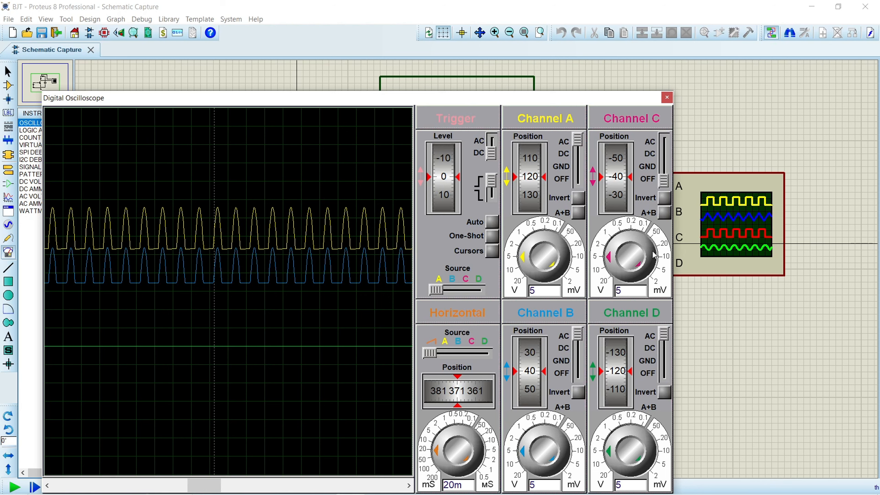
left_click_drag(665, 335, 669, 384)
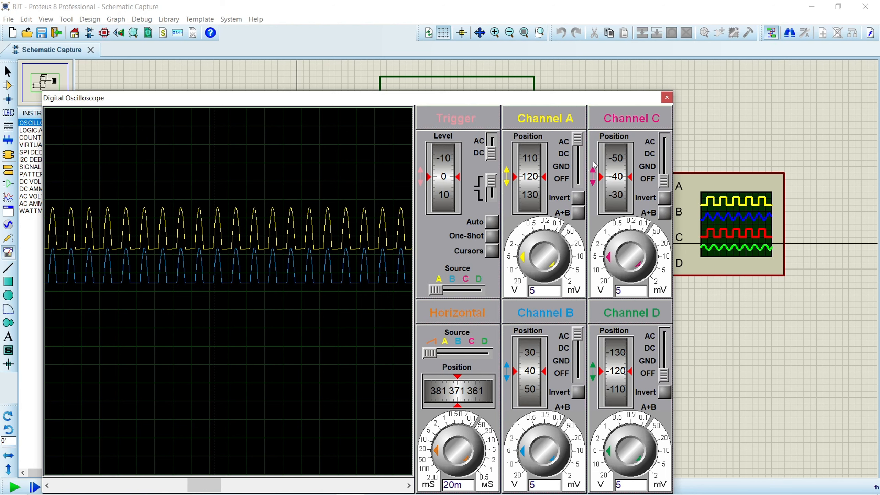
left_click_drag(542, 169, 541, 196)
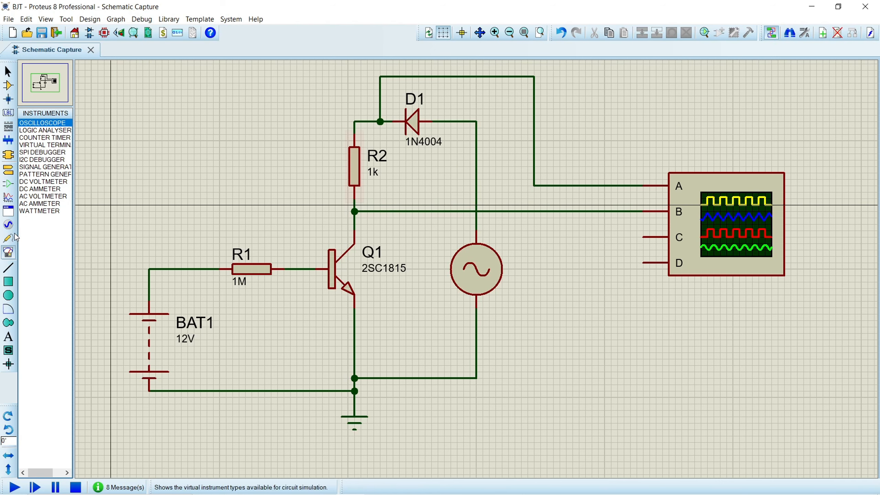
Step: Run the simulation again, move the oscilloscope window up over the schematic and set its horizontal time base to 50m
left_click(14, 487)
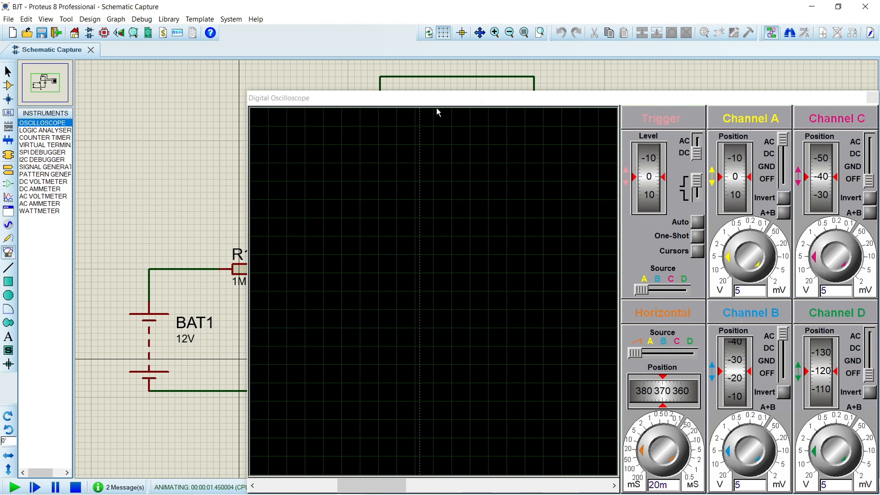
left_click_drag(436, 105, 257, 54)
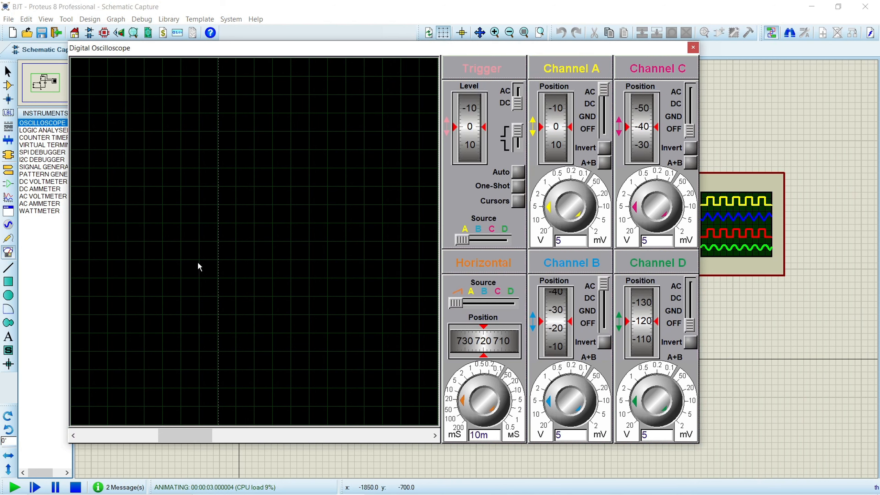
scroll(198, 262, "up", 16)
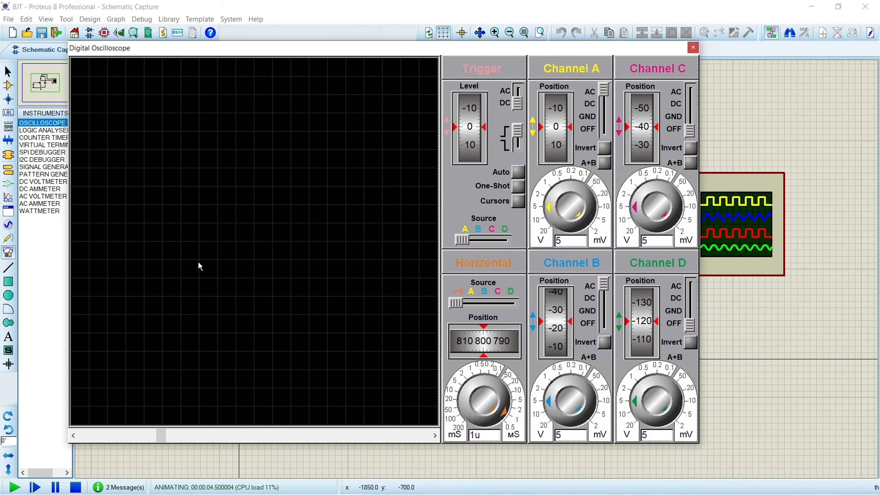
scroll(198, 262, "down", 14)
left_click(517, 173)
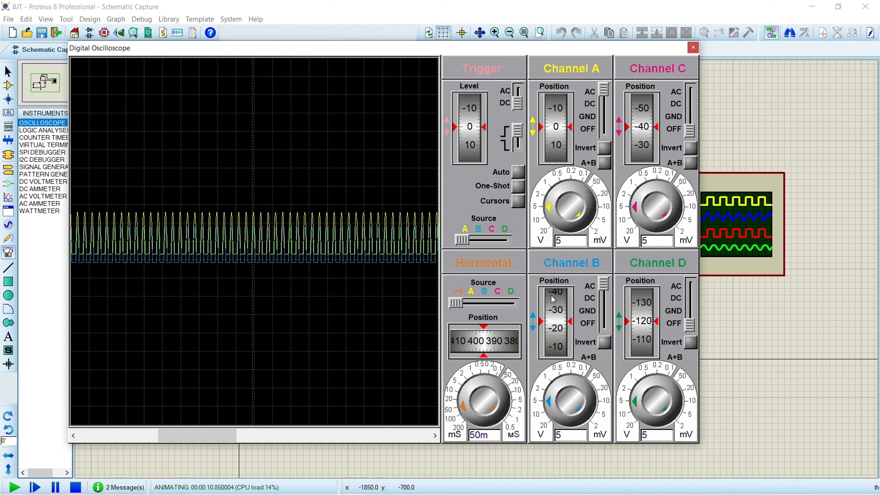
Step: Set channel B's vertical position to 0 to overlay both traces, and set the horizontal time base to 10m
left_click_drag(554, 300, 558, 305)
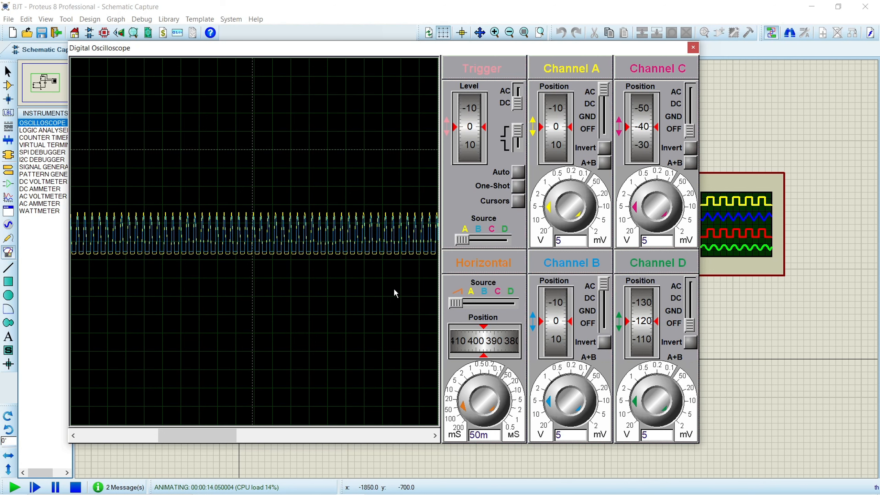
scroll(246, 232, "up", 2)
scroll(247, 234, "up", 2)
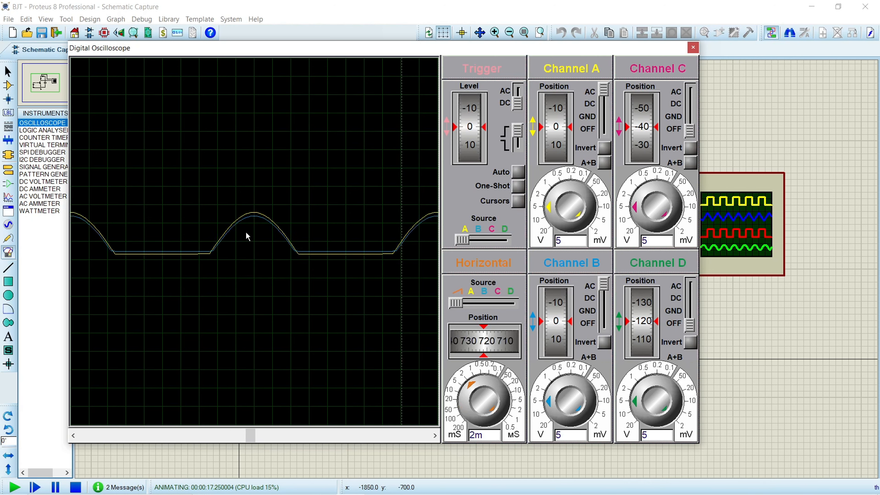
scroll(247, 235, "down", 2)
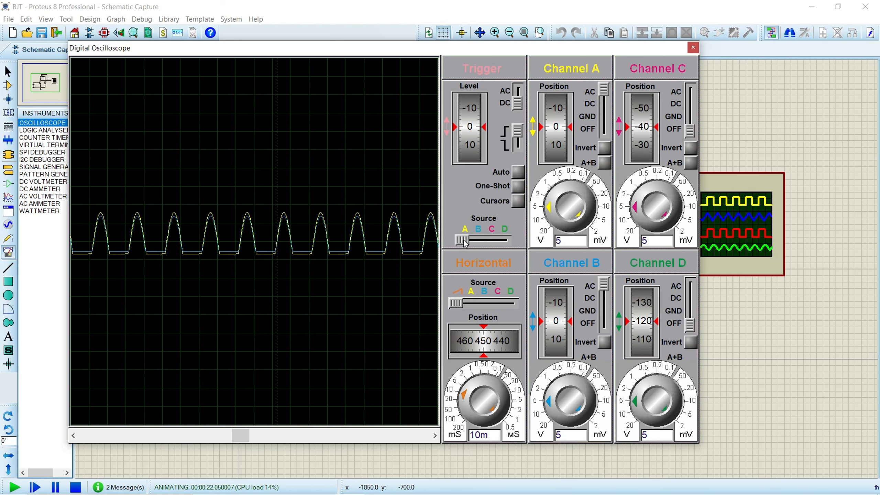
Step: Plot channel A against channel B as the horizontal source, with channel A at 1 V and channel B at 0.5 V per division
mouse_move(465, 244)
left_mouse_down()
mouse_move(477, 244)
mouse_move(463, 243)
left_mouse_up()
left_click_drag(456, 303, 490, 306)
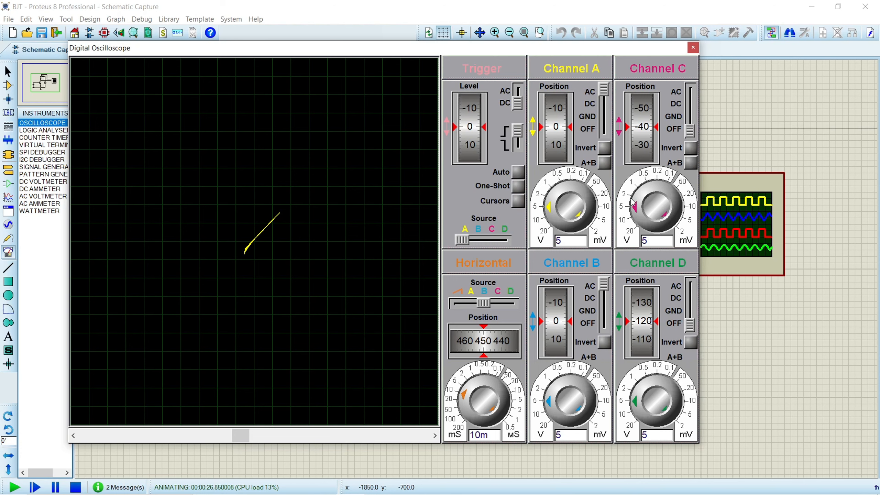
left_click_drag(556, 214, 553, 185)
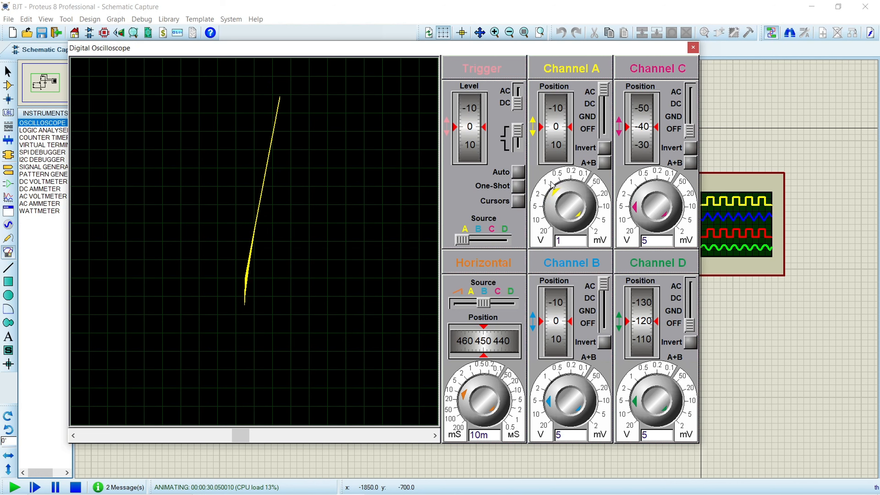
mouse_move(562, 416)
left_mouse_down()
mouse_move(551, 396)
mouse_move(558, 381)
left_mouse_up()
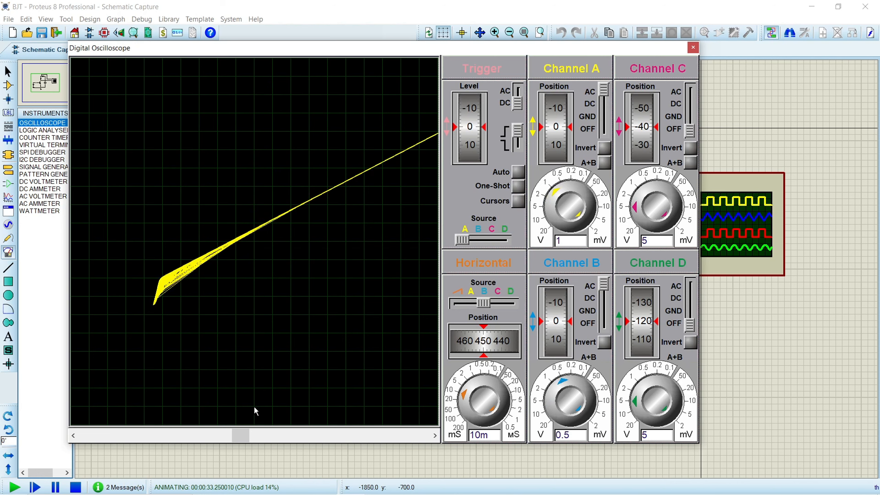
left_click_drag(239, 430, 301, 433)
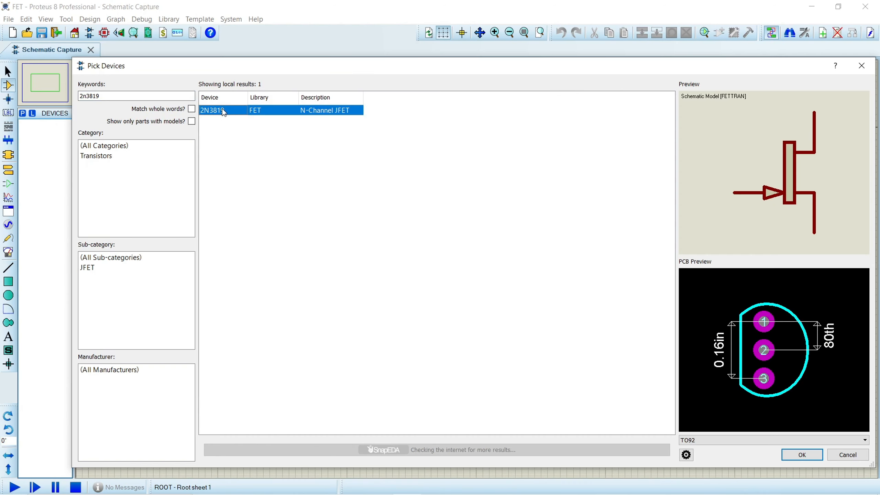
Step: Add the 2N3819 N-channel JFET and the generic resistor RES to the FET project's device list
double_click(222, 109)
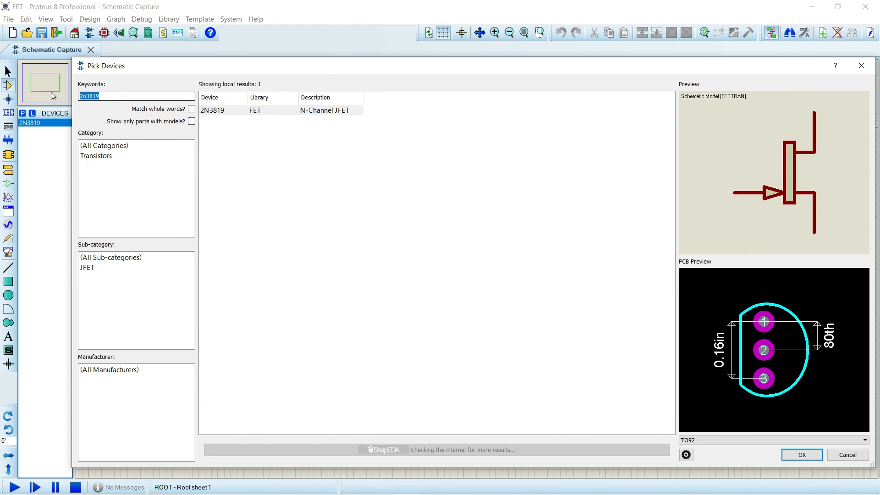
key("BackSpace")
type("res")
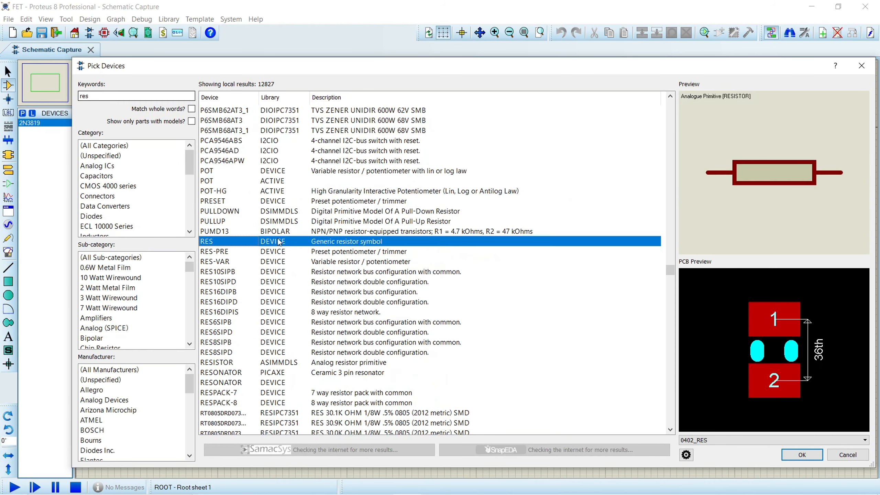
double_click(276, 241)
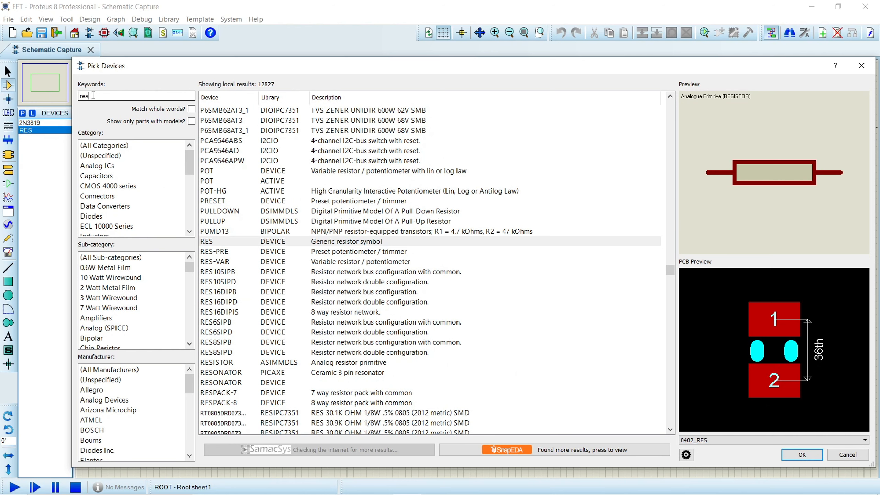
Step: Add the ALTERNATOR AC voltage source to the device list and close the device picker
type("alterna")
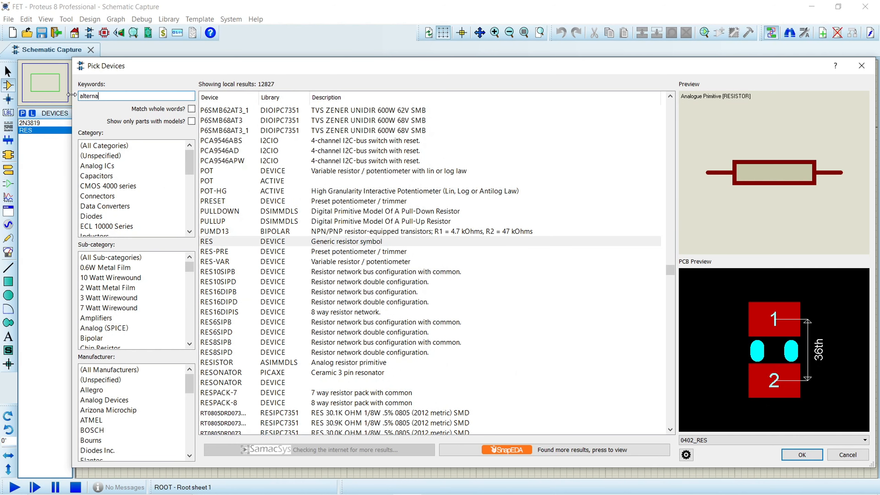
type("tor")
double_click(262, 114)
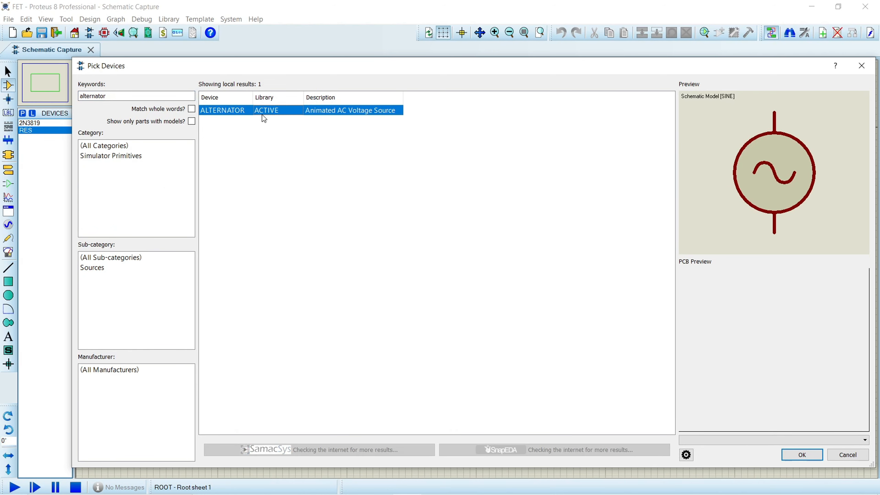
left_click_drag(149, 97, 51, 98)
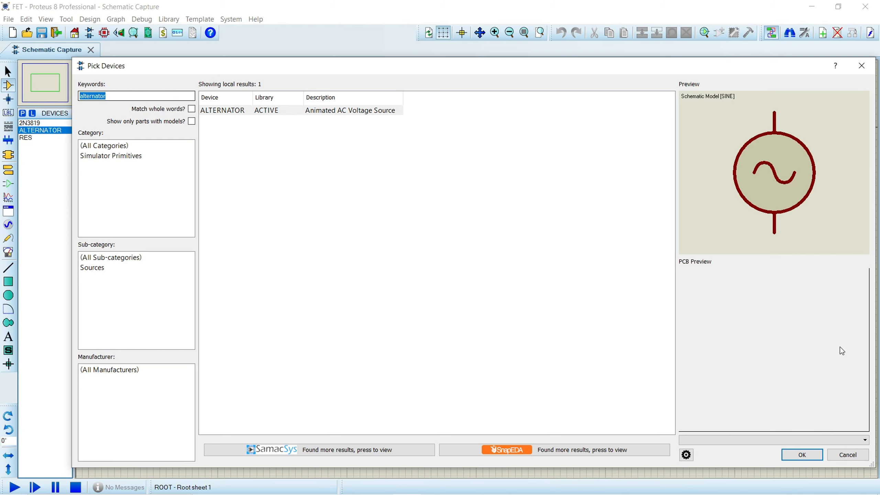
left_click(802, 455)
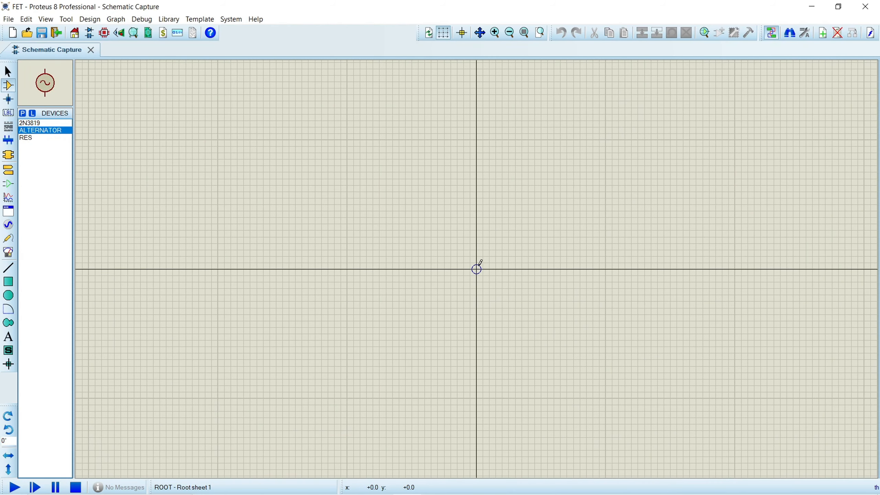
Step: Place the alternator at the centre of the sheet and the 2N3819 JFET to its left
left_click(477, 269)
left_click(477, 270)
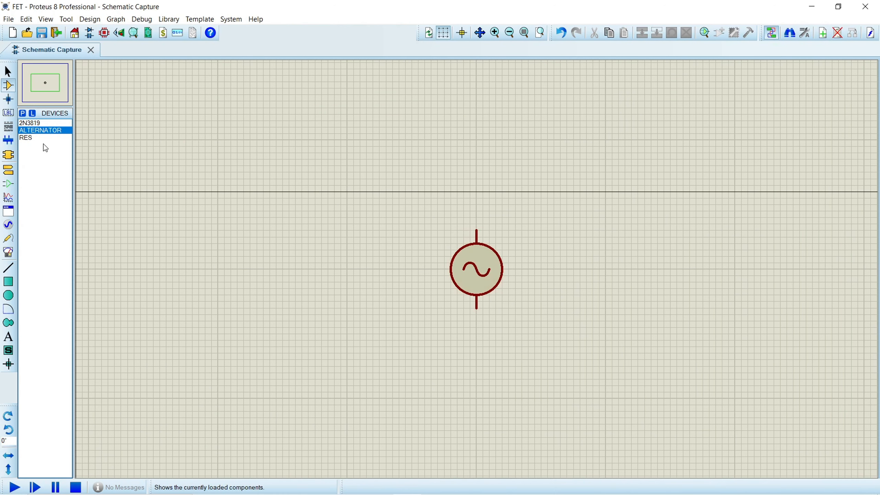
left_click(33, 123)
left_click(255, 300)
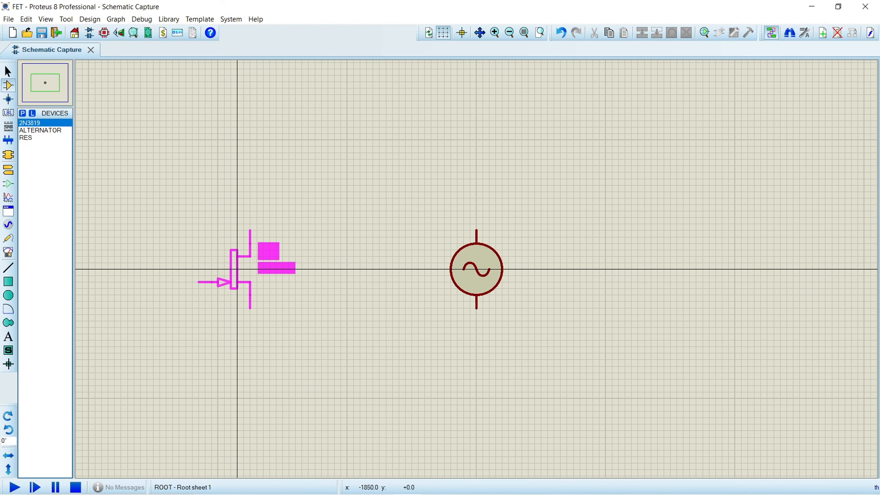
left_click(237, 301)
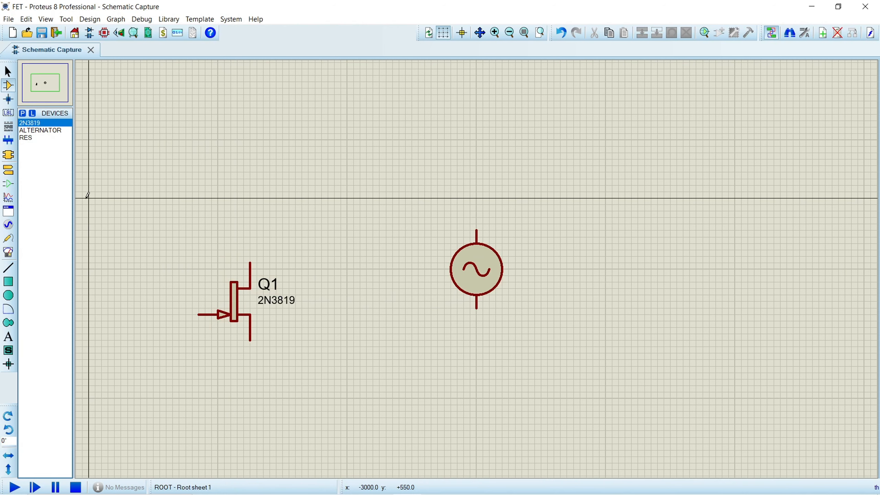
Step: Place a RES resistor above and to the right of the 2N3819 JFET
left_click(35, 139)
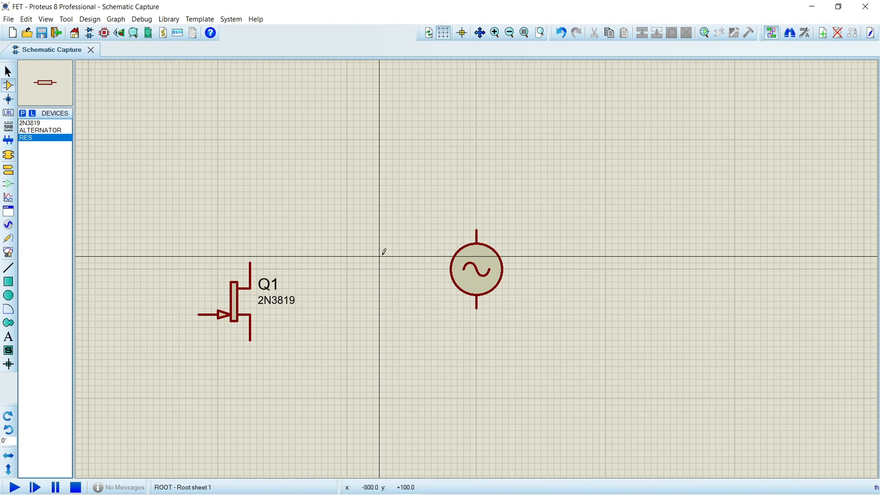
left_click(302, 230)
left_click(250, 263)
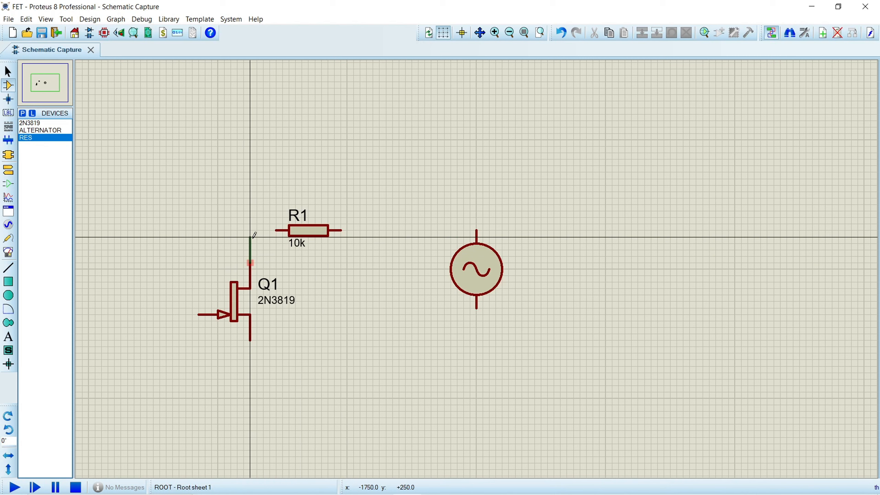
left_click(275, 230)
double_click(308, 231)
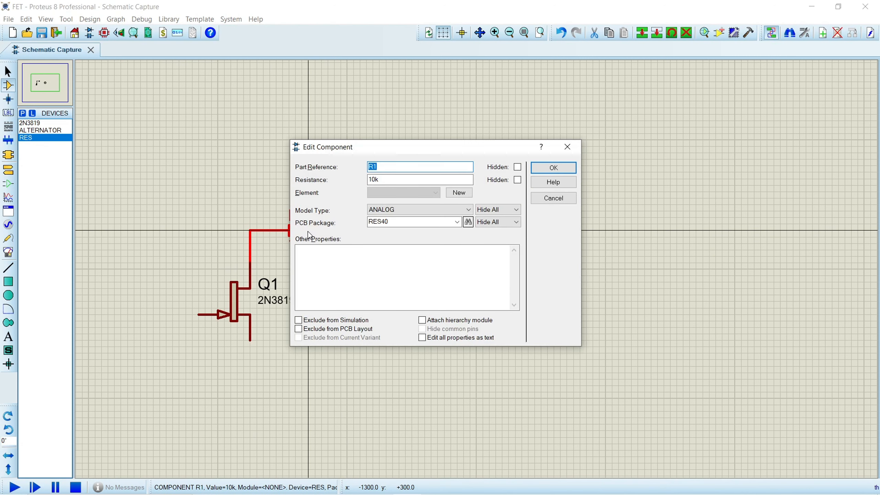
left_click(568, 146)
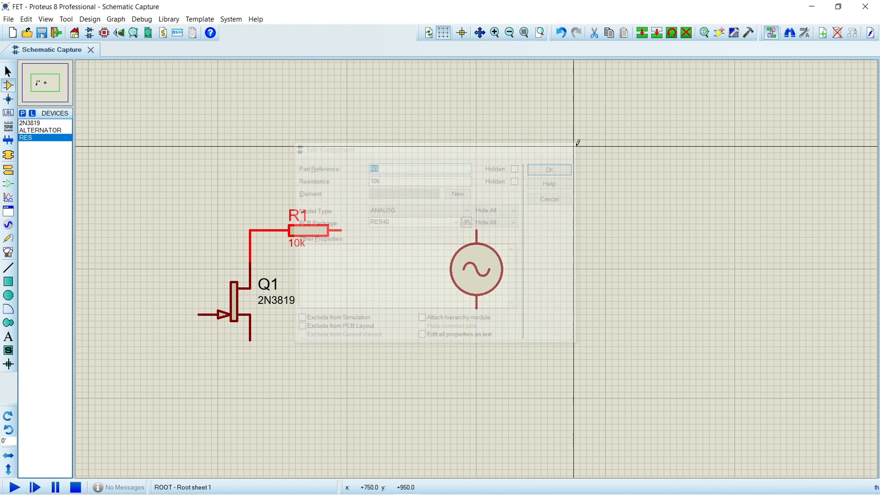
right_click(314, 231)
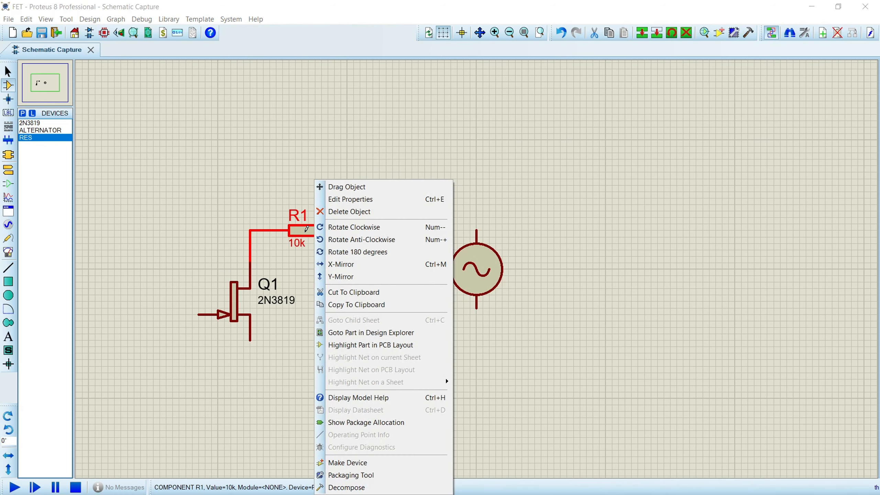
left_click(339, 232)
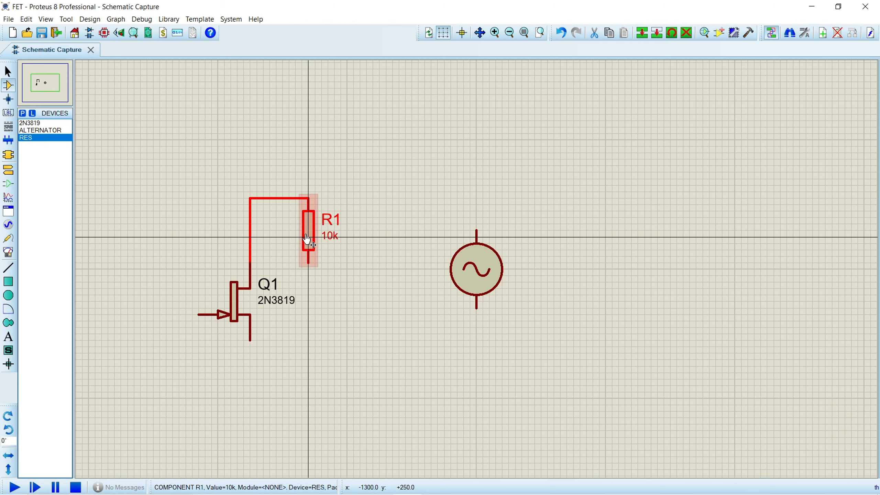
left_click(251, 229)
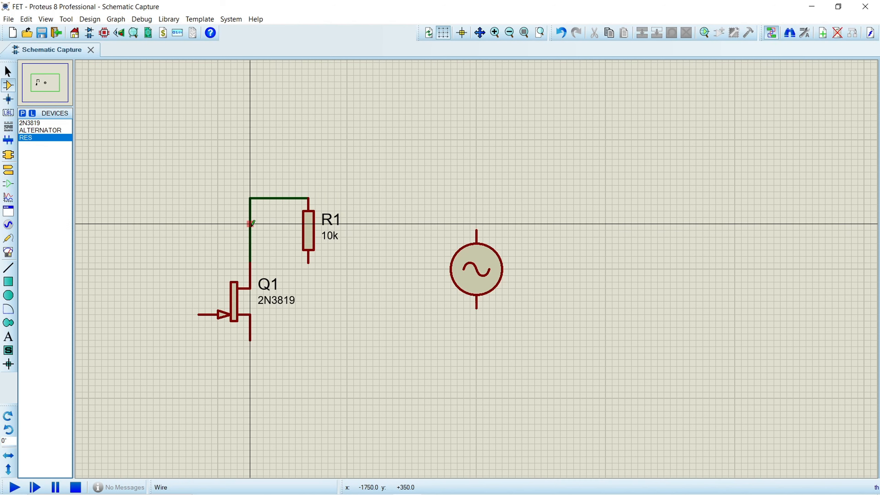
key("ctrl+z")
key("ctrl+z")
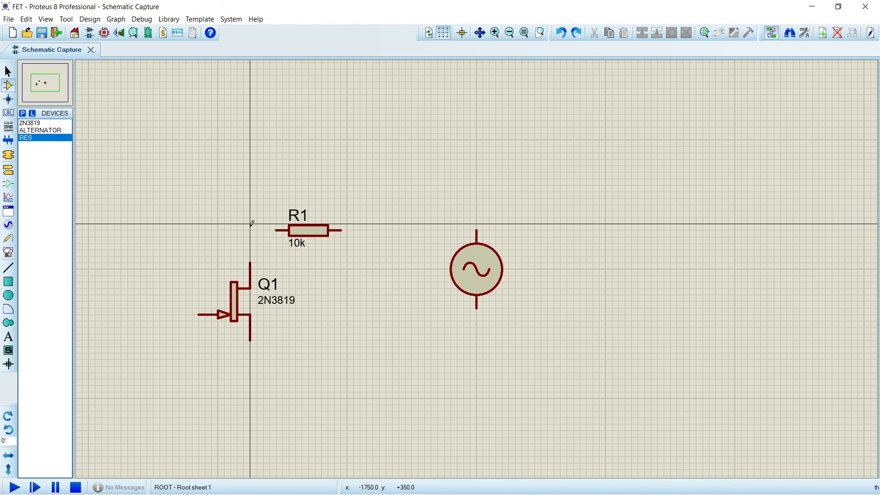
Step: Rotate R1 clockwise to stand directly above the JFET's drain and wire its lower pin to the drain
right_click(304, 227)
left_click(351, 227)
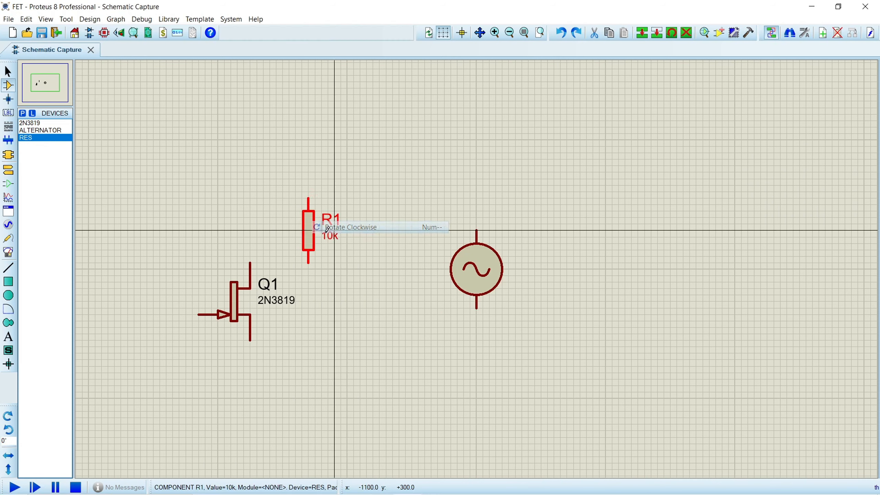
left_click(250, 191)
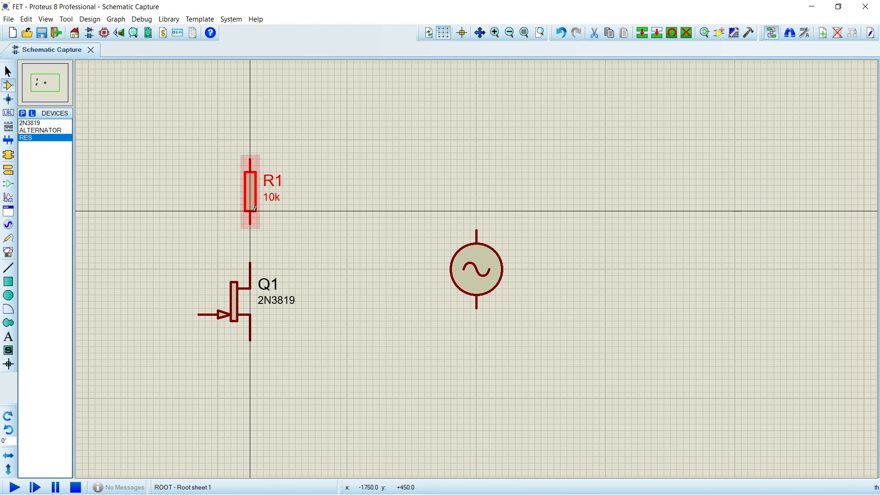
left_click(253, 258)
left_click(251, 224)
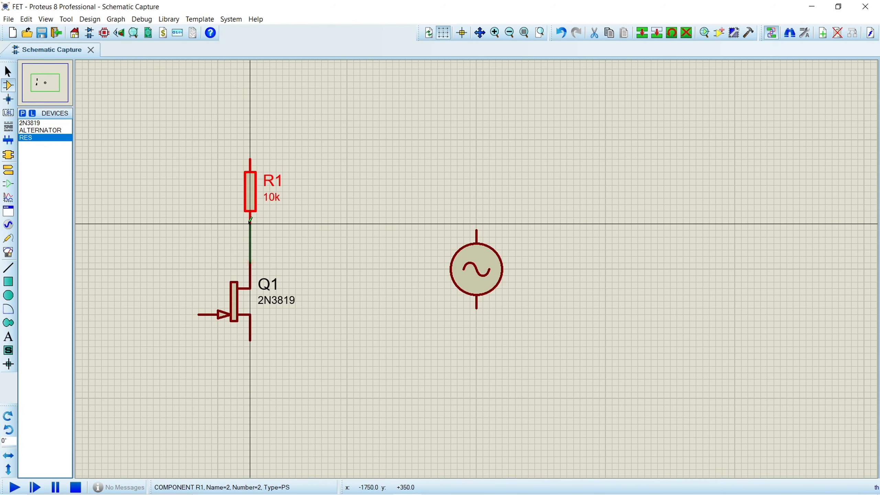
Step: Set R1's resistance to 1k
double_click(274, 197)
left_click(375, 179)
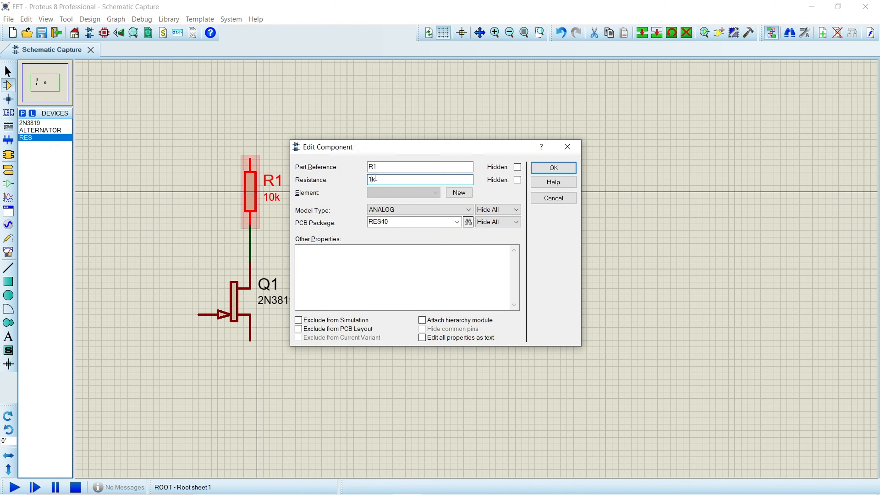
key("Return")
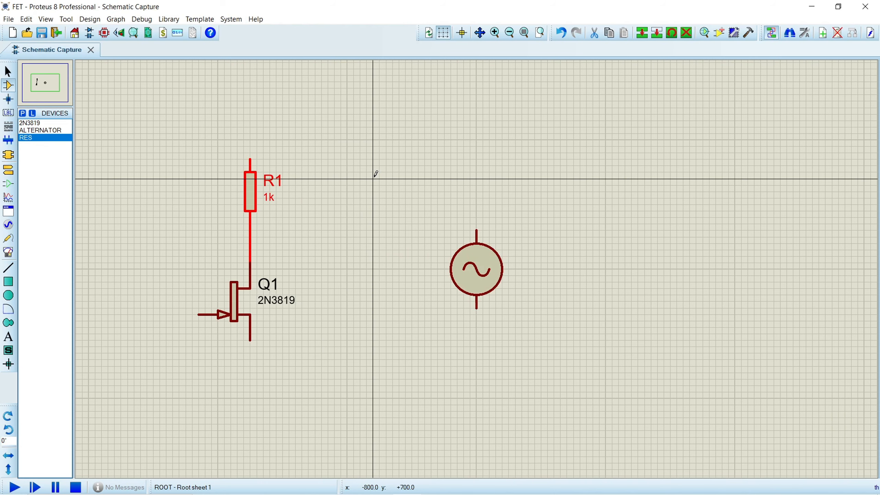
Step: Find the 1N4004 rectifier diode in the device library and add it to the device list
left_click(22, 113)
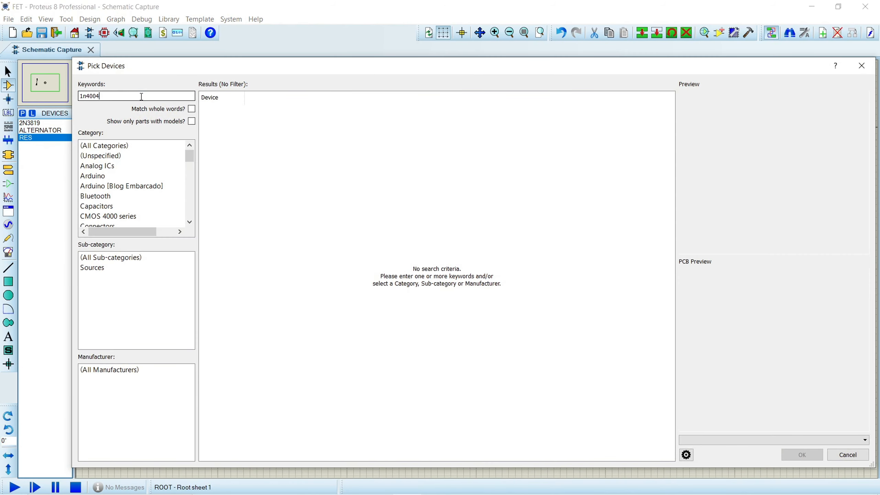
double_click(261, 110)
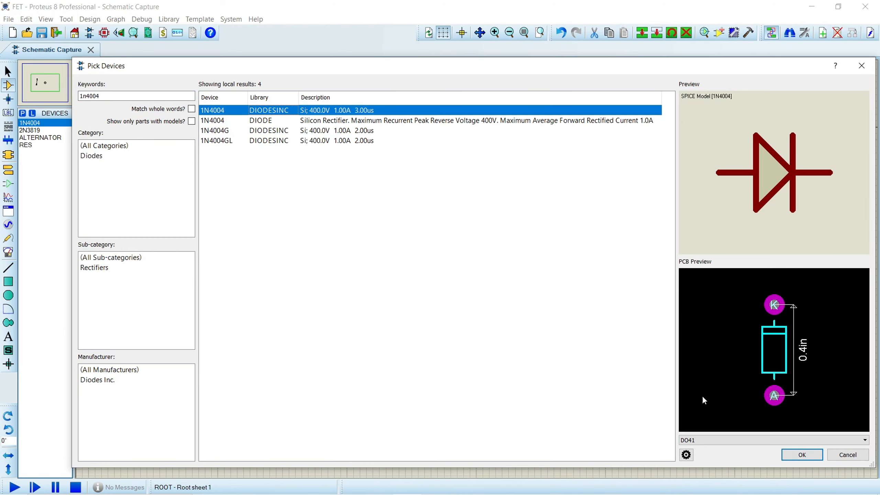
left_click(802, 455)
Step: Place the 1N4004 diode above and between R1 and the alternator, and rotate it 180 degrees
left_click(375, 139)
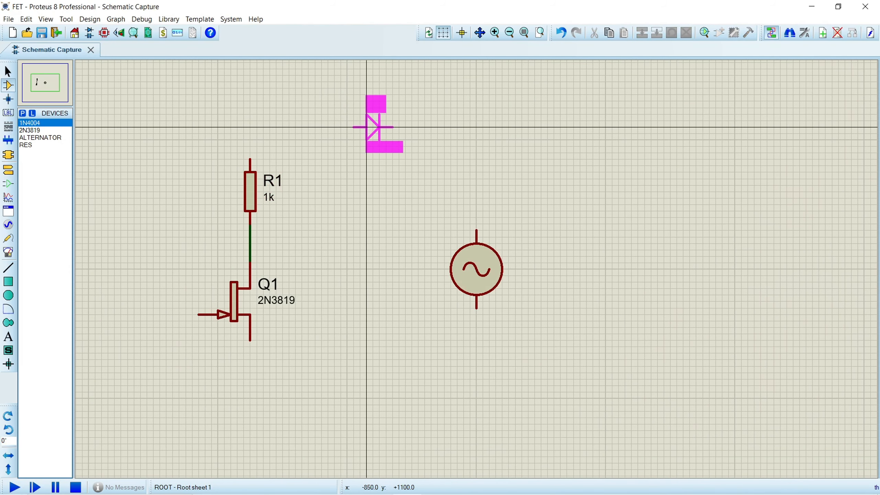
left_click(367, 127)
right_click(377, 122)
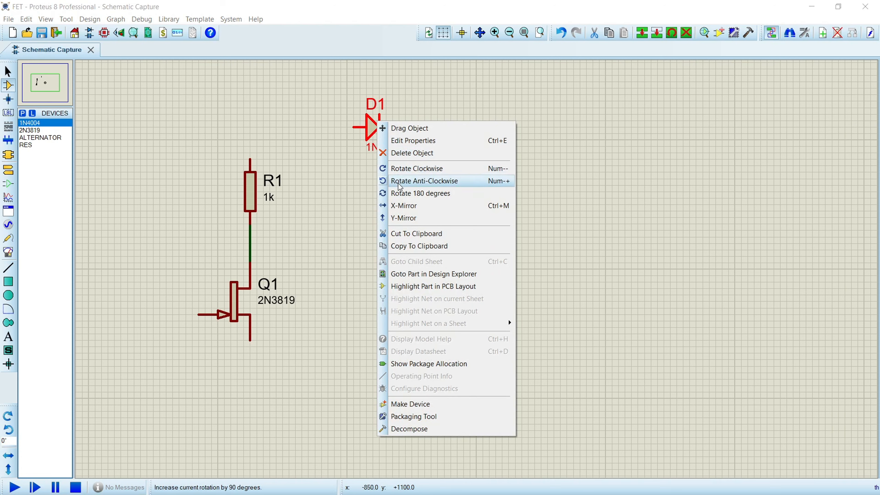
left_click(409, 193)
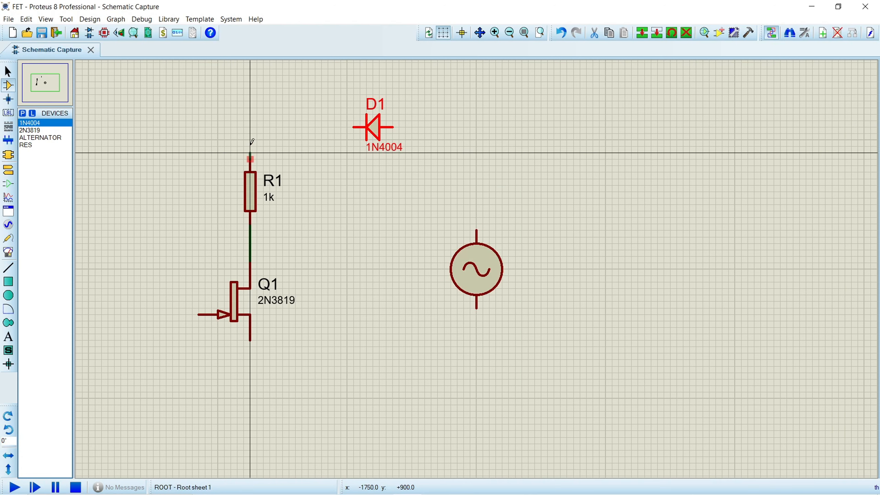
Step: Wire R1's upper pin to the diode's cathode and the alternator's upper pin to the diode's anode
left_click(250, 160)
left_click(354, 127)
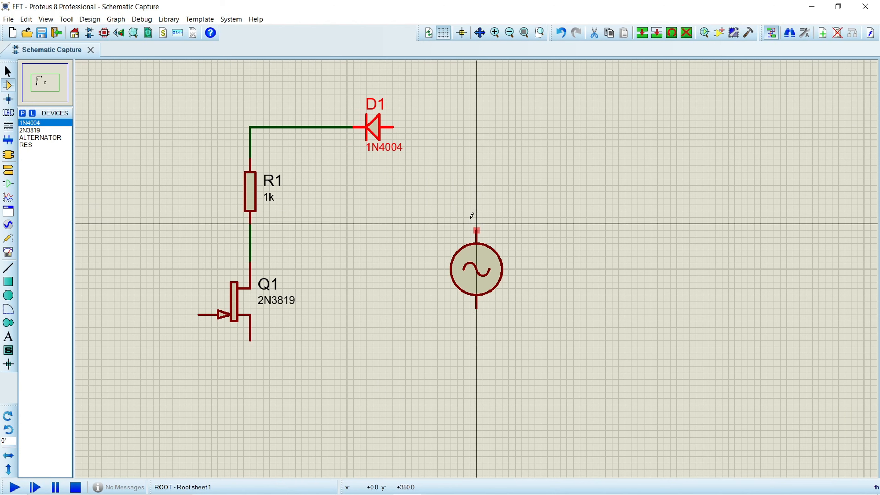
left_click(476, 231)
left_click(393, 127)
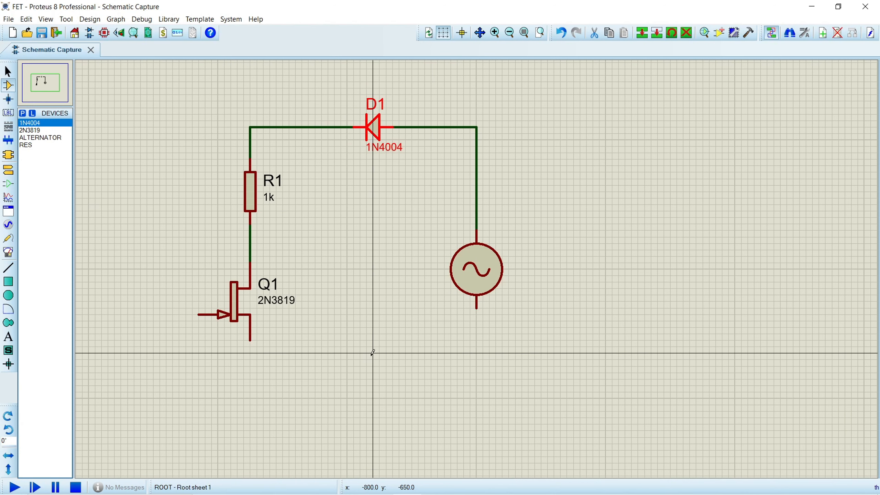
Step: Place a second RES resistor below and to the left of the JFET and rotate it clockwise to stand vertically
left_click(36, 148)
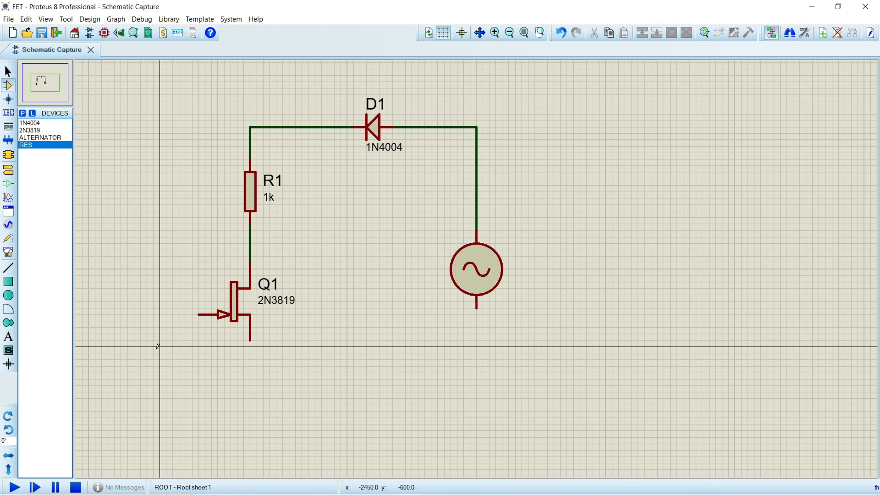
left_click(152, 370)
left_click(153, 371)
right_click(145, 367)
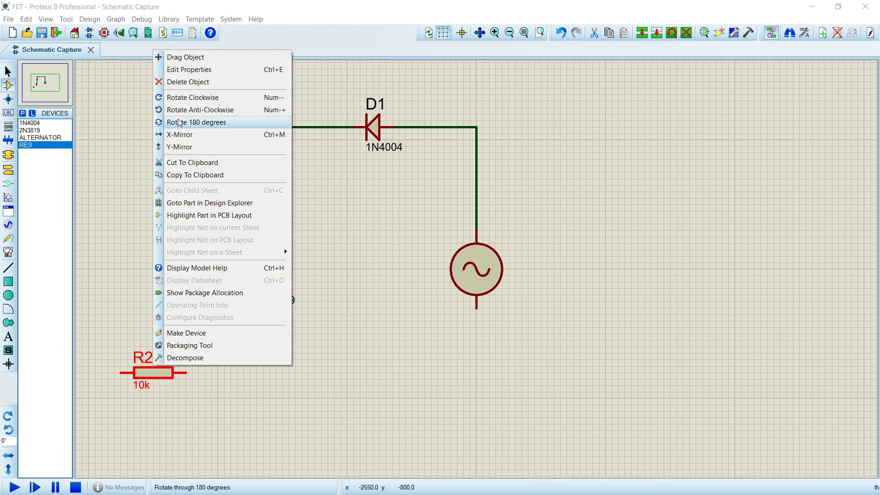
left_click(193, 97)
Step: Set R2's resistance to 1M
double_click(153, 373)
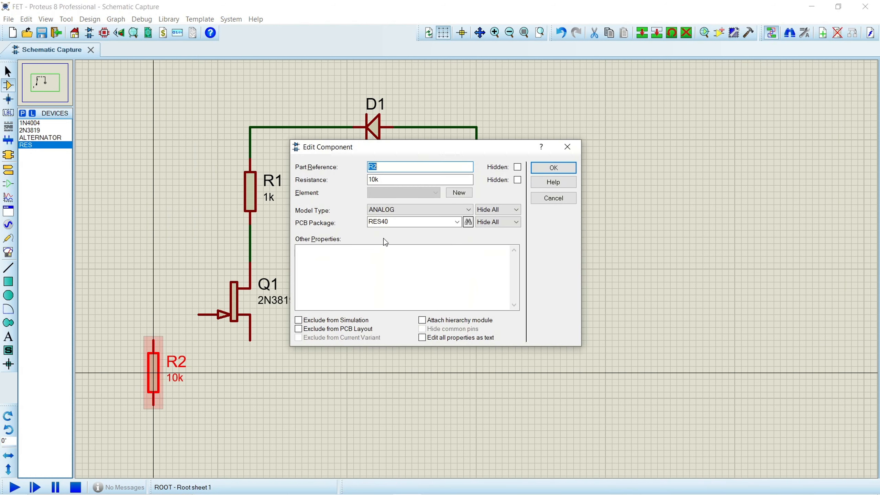
left_click_drag(380, 179, 372, 180)
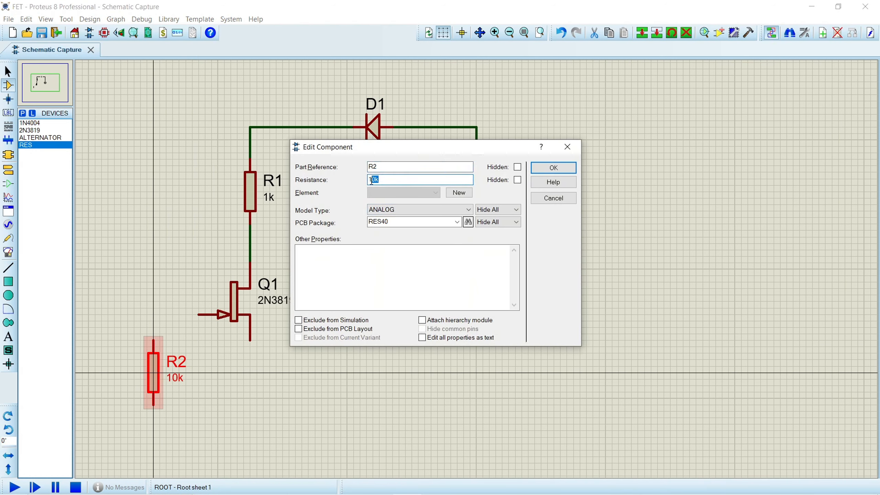
left_click(553, 168)
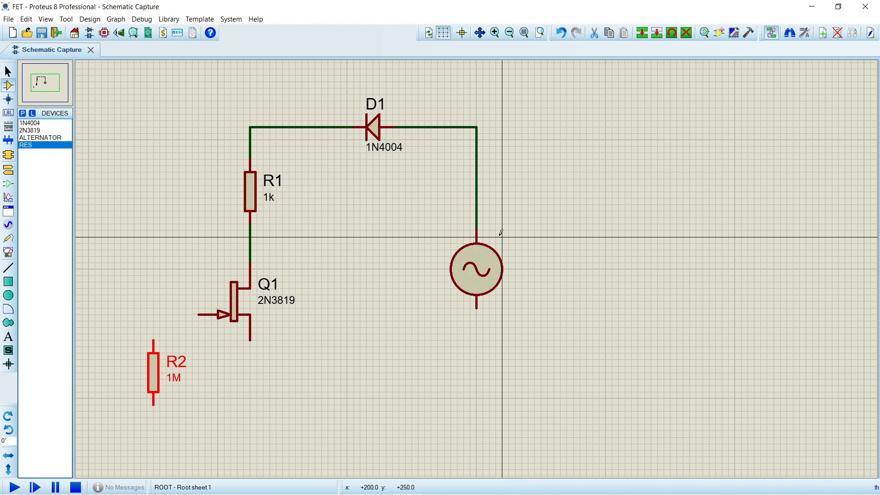
Step: Set the alternator's amplitude to 12V and its frequency to 50Hz
double_click(475, 253)
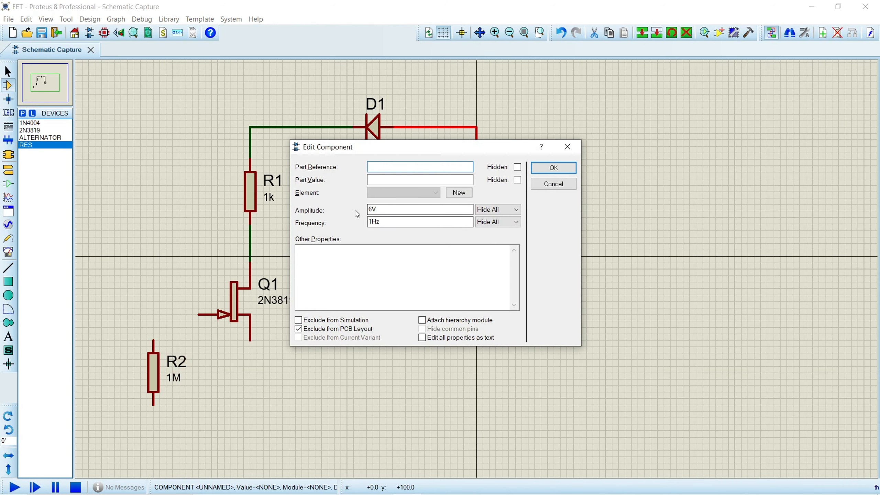
left_click_drag(371, 209, 368, 223)
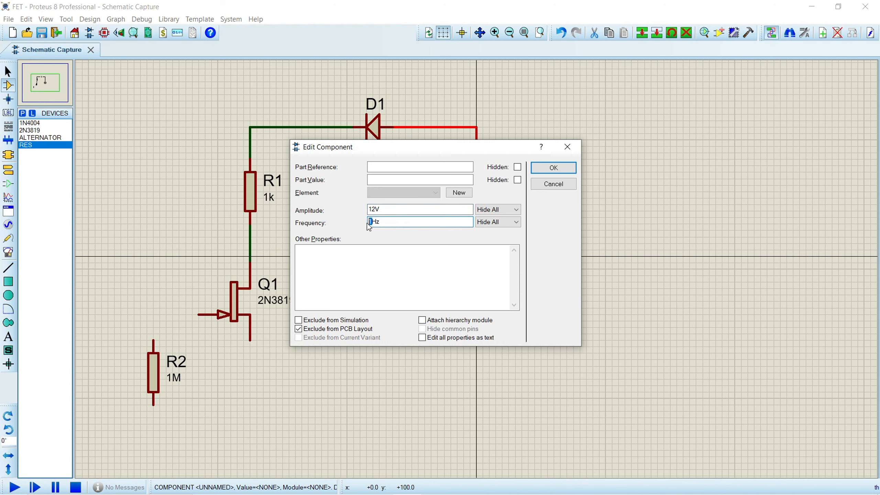
type("50")
left_click(553, 167)
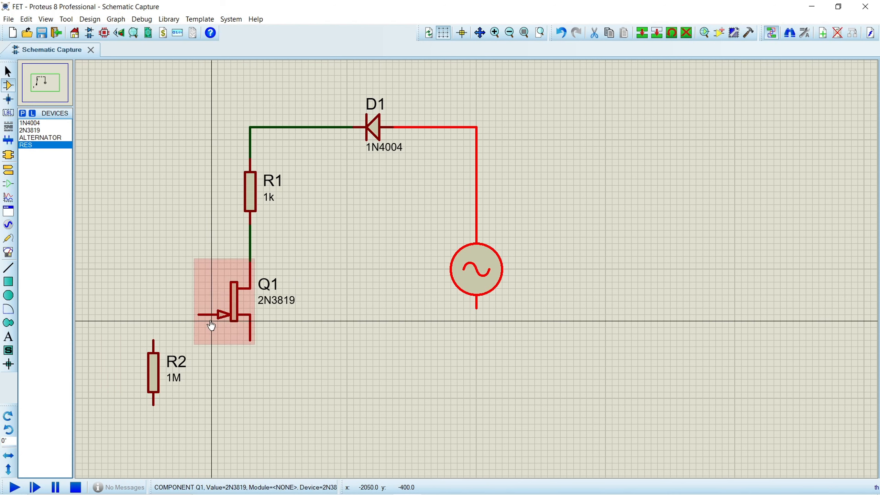
Step: Connect the JFET's gate through R2 to a new GROUND terminal placed below the transistor
left_click(199, 314)
left_click(153, 340)
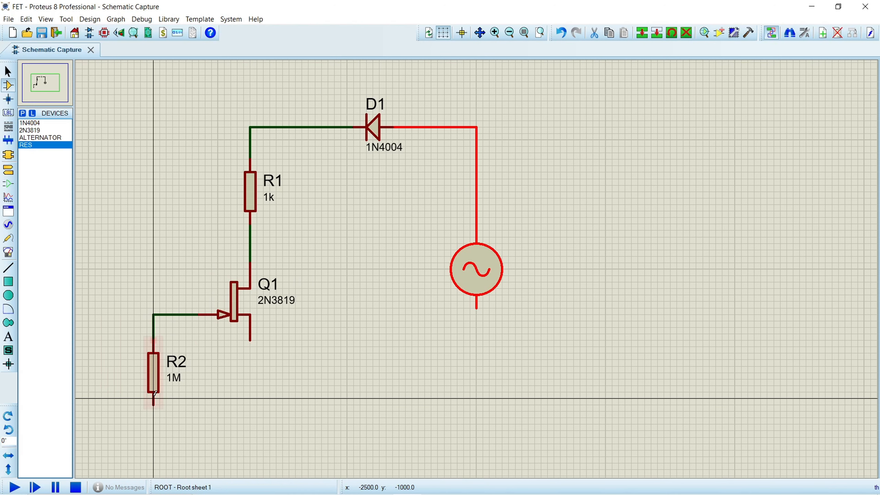
left_click(13, 172)
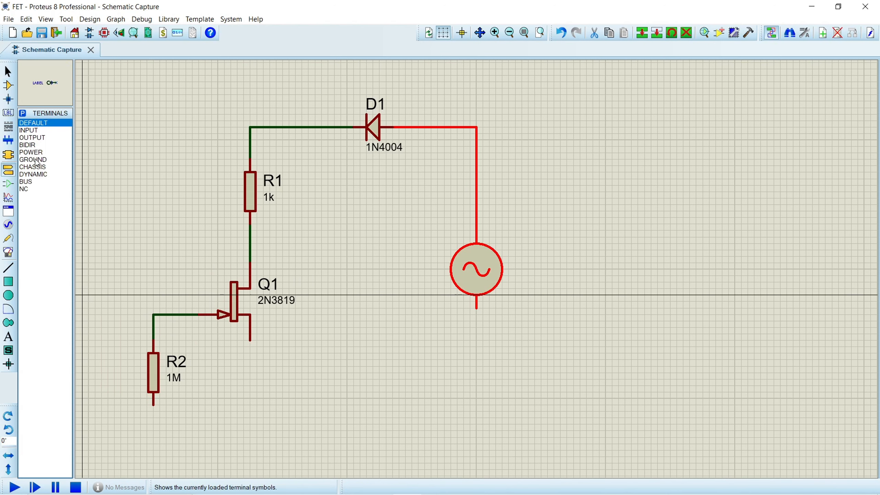
left_click(36, 161)
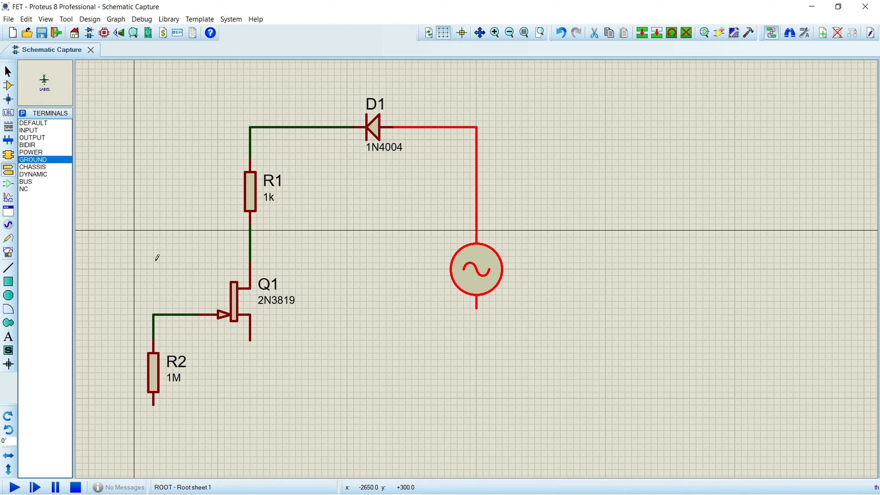
left_click(250, 438)
left_click(153, 405)
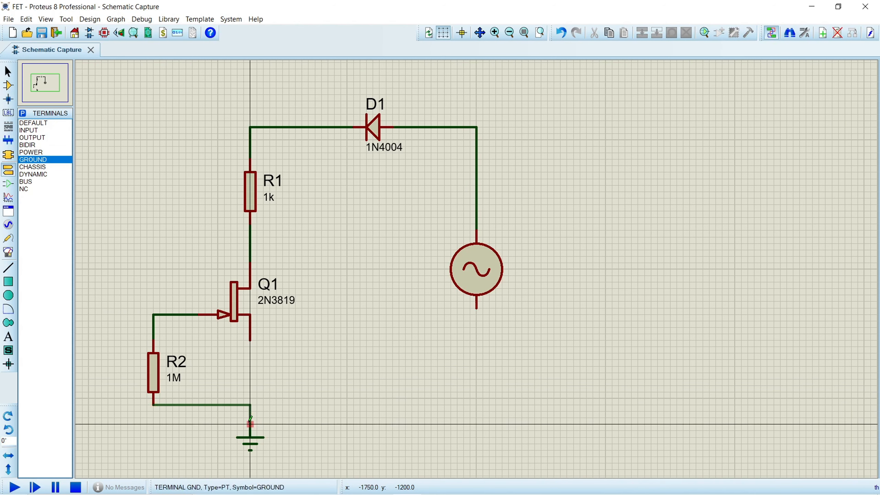
left_click(250, 424)
Step: Wire the JFET's source down to the ground node and connect the alternator's lower pin to that wire
left_click(251, 405)
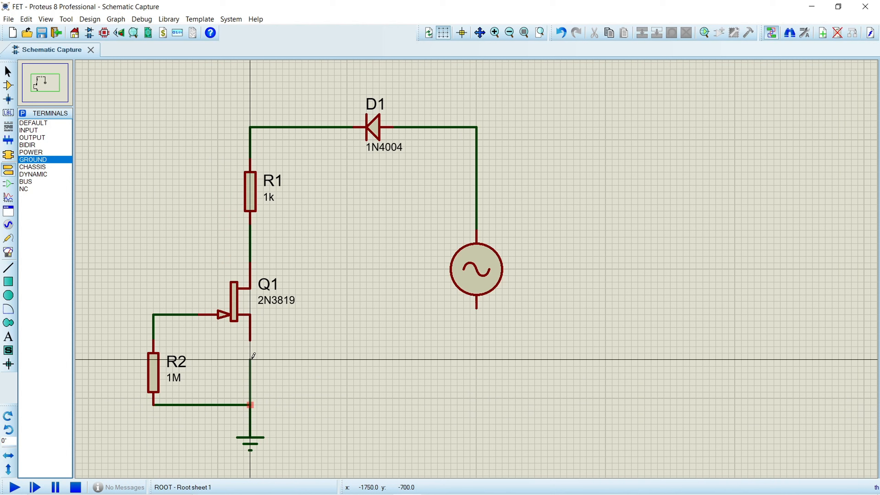
left_click(251, 340)
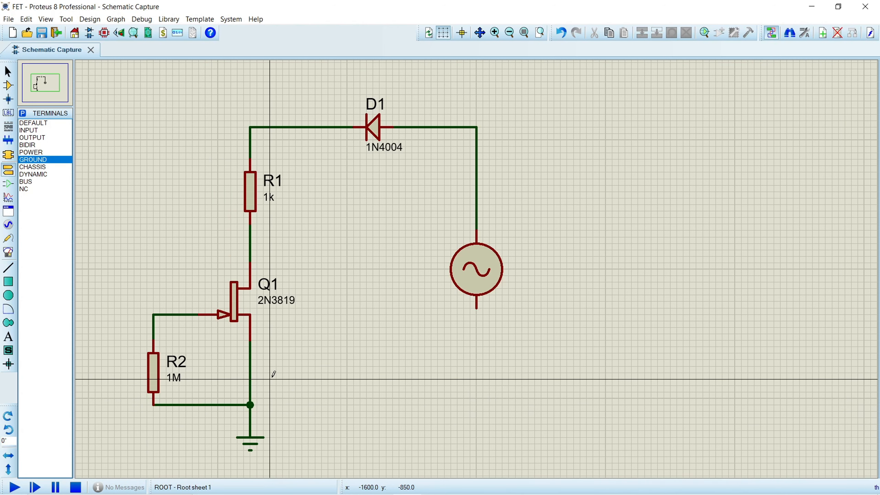
left_click(250, 392)
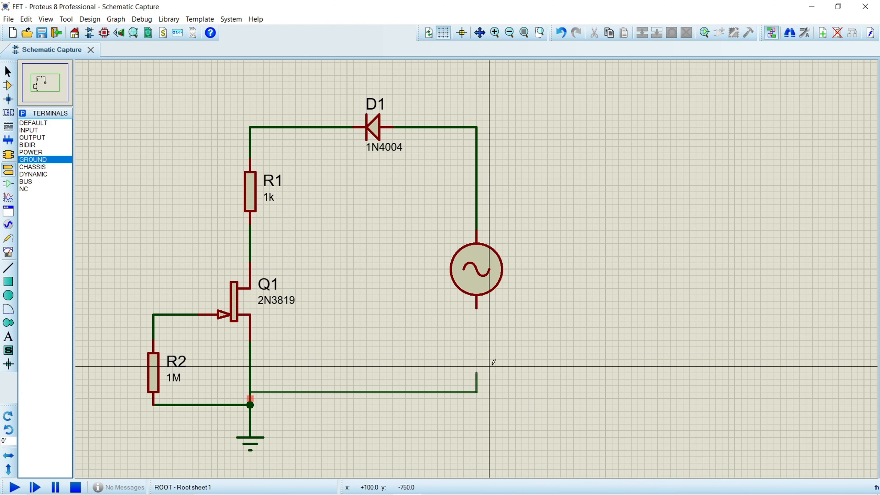
left_click(477, 307)
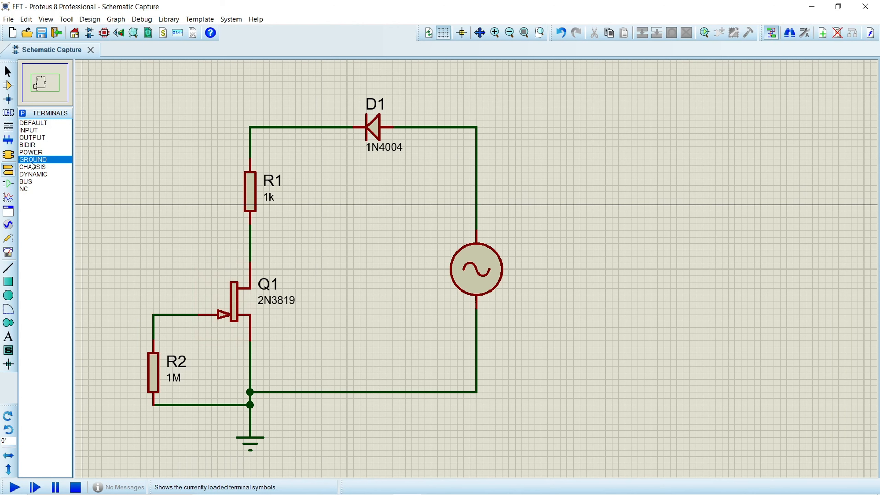
Step: Place an OSCILLOSCOPE instrument and move it to the right of the alternator, clear of the circuit
left_click(8, 252)
left_click(607, 129)
left_click(607, 129)
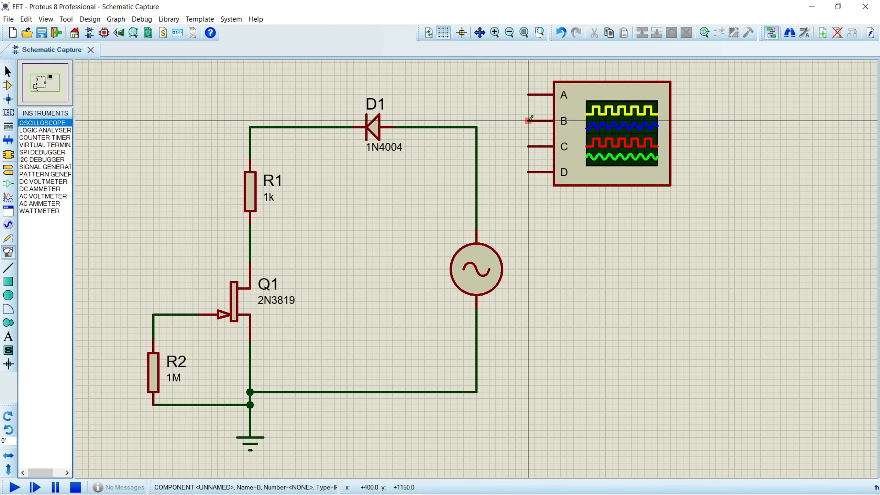
left_click(625, 134)
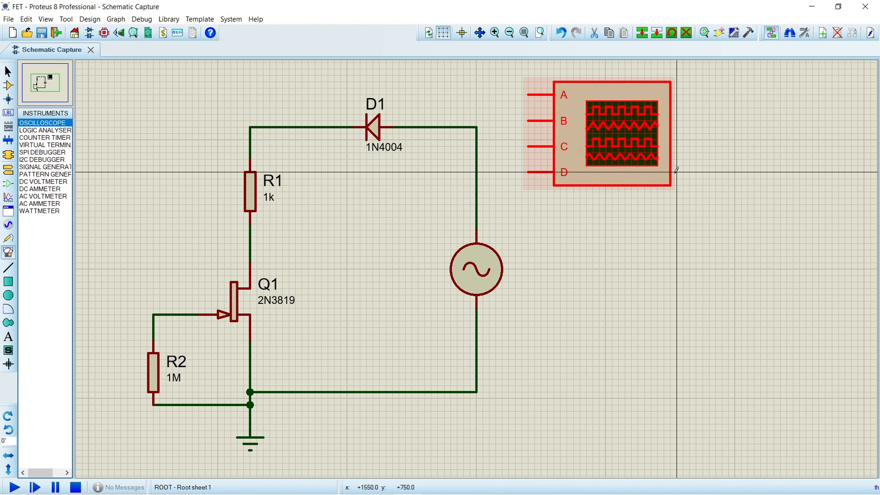
left_click_drag(625, 133, 683, 198)
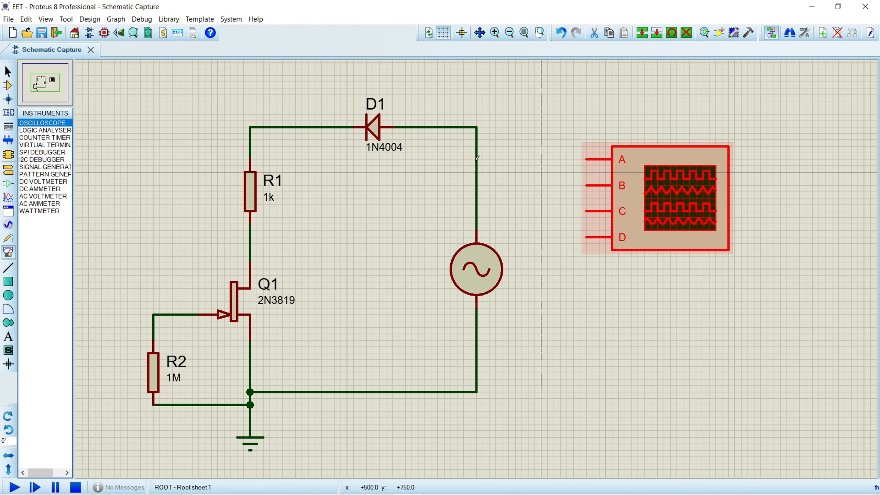
Step: Wire the node between R1 and the JFET's drain to oscilloscope channel B
left_click(251, 248)
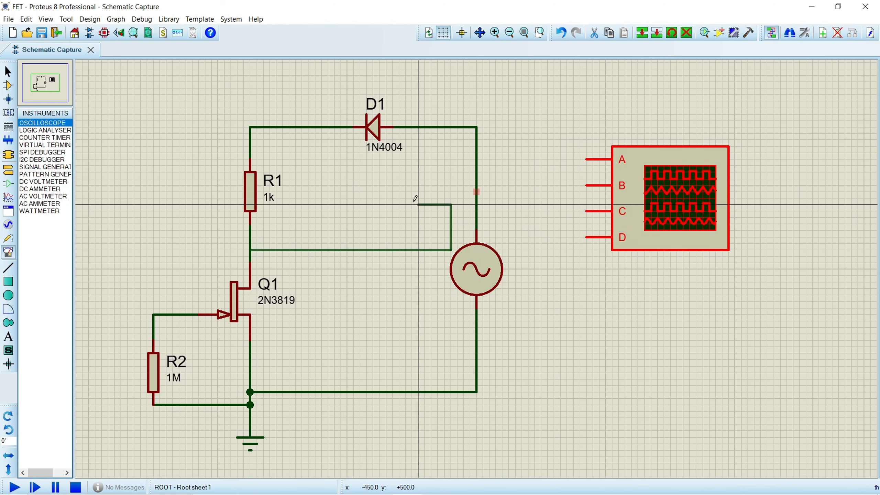
left_click(366, 192)
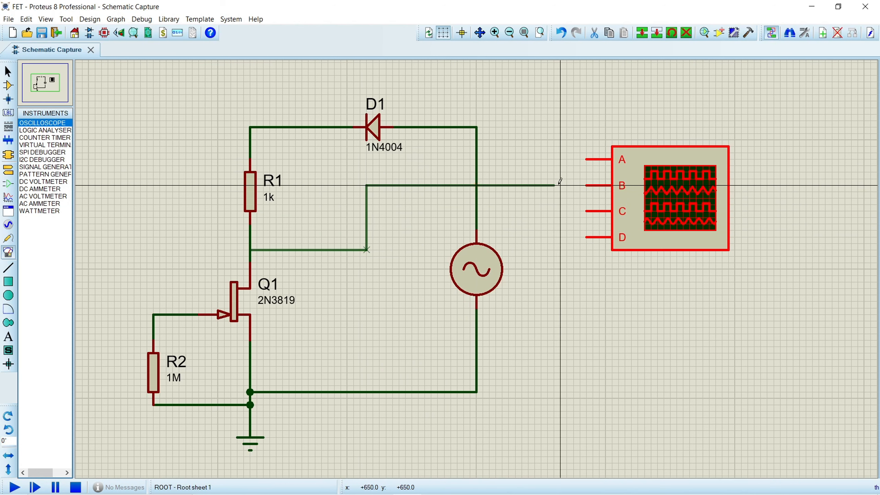
left_click(585, 186)
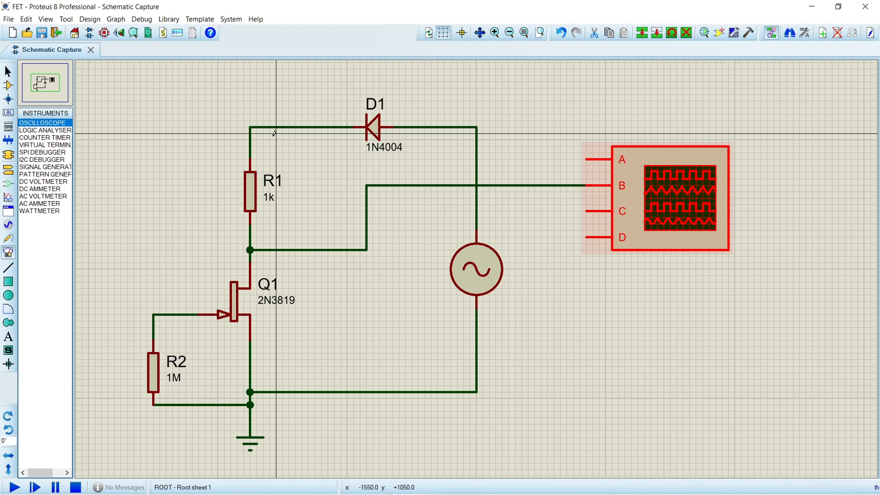
Step: Wire the node between R1 and the diode's cathode over the top of the diode to oscilloscope channel A
left_click(283, 126)
left_click(283, 95)
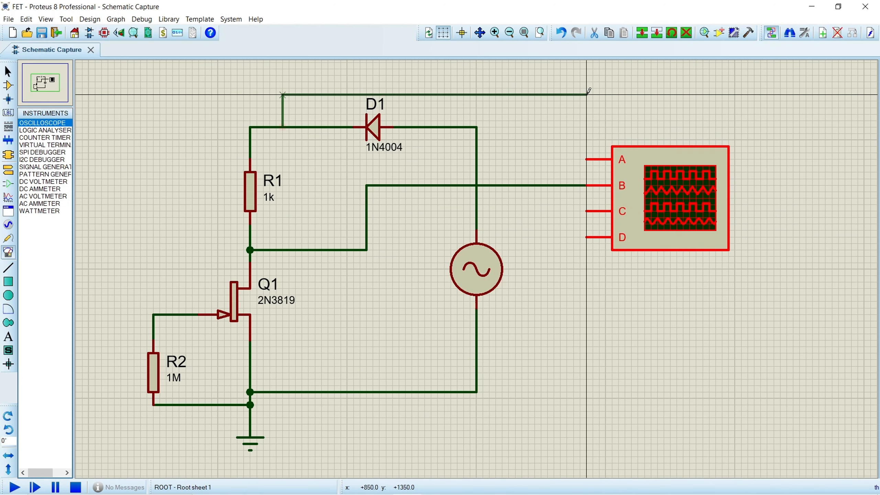
left_click(587, 159)
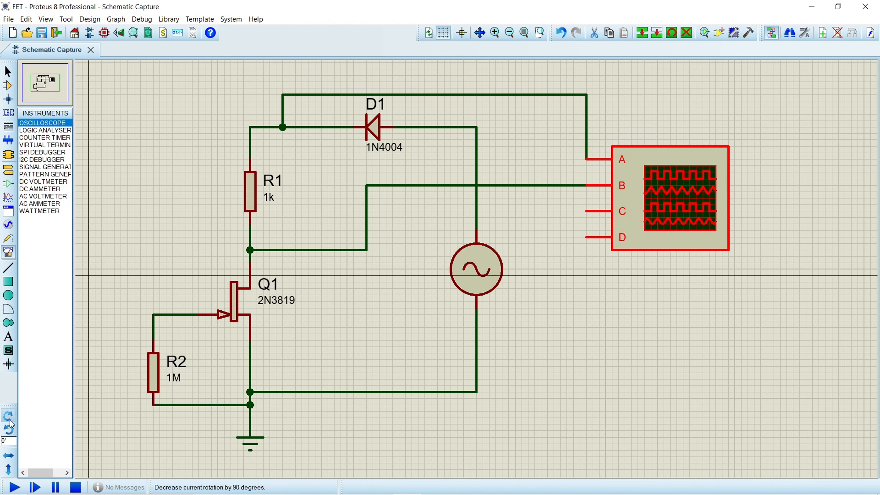
Step: Start the simulation and set the oscilloscope's horizontal time base to 0.2
left_click(14, 487)
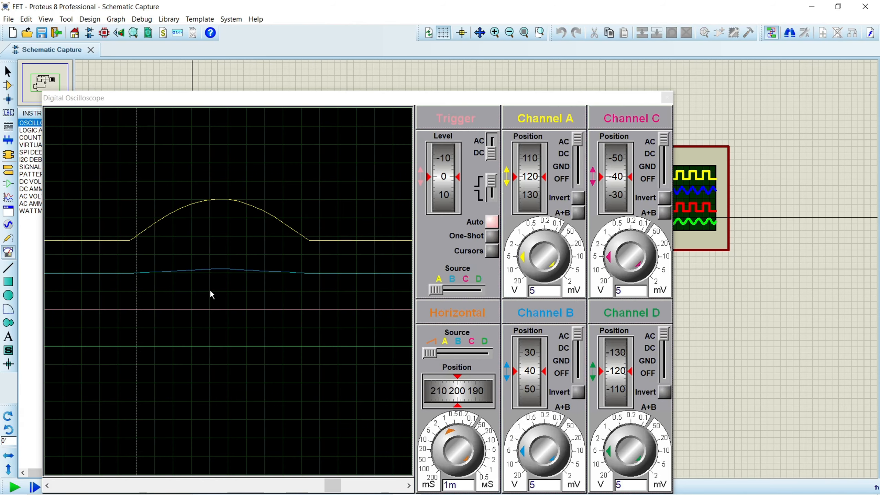
scroll(209, 275, "down", 2)
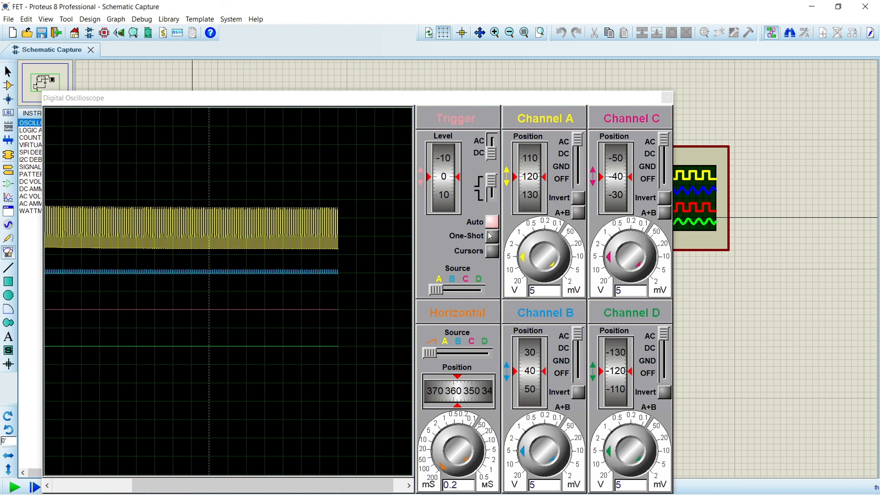
Step: Set the oscilloscope's horizontal time base to 20m and switch channels C and D to OFF
scroll(324, 262, "up", 1)
scroll(325, 267, "up", 2)
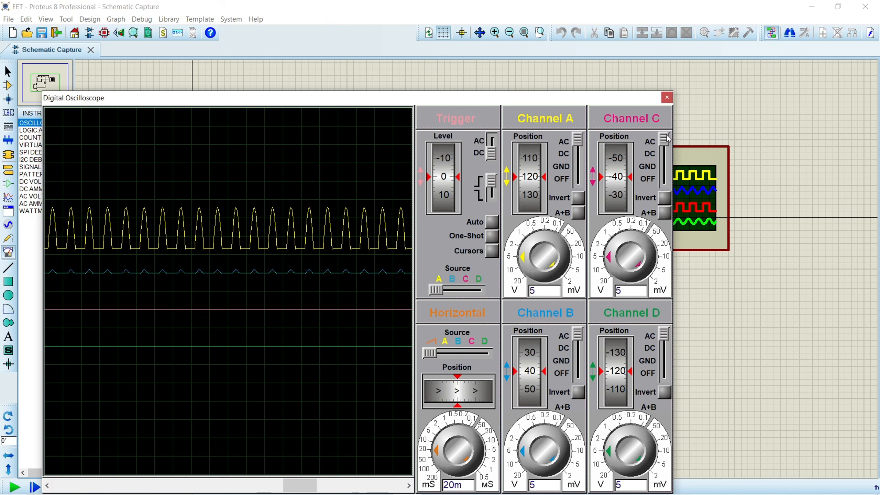
left_click_drag(668, 139, 671, 227)
left_click_drag(660, 344, 664, 374)
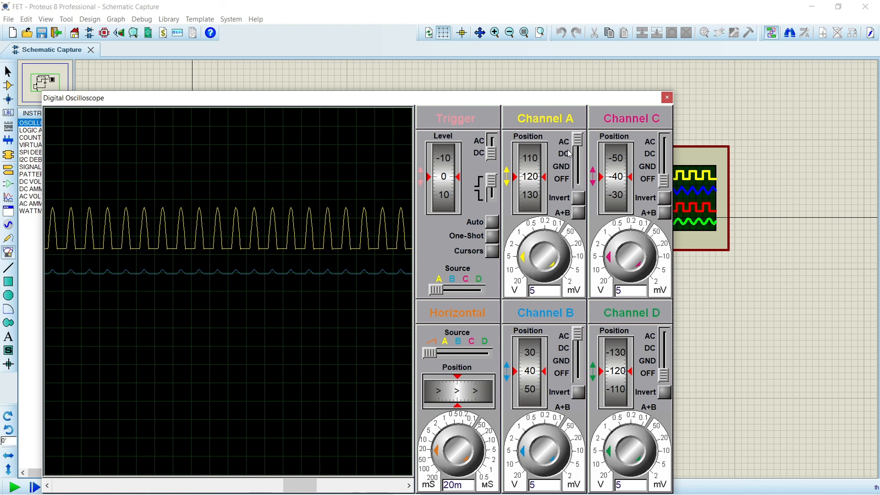
Step: Set the vertical positions of channels A and B to 0 and the horizontal time base to 5m
left_click_drag(528, 151, 531, 179)
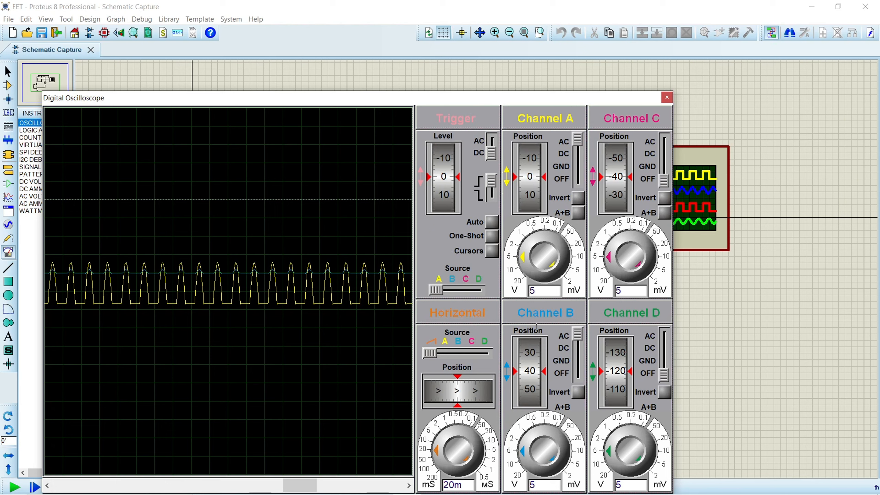
left_click_drag(537, 368, 538, 378)
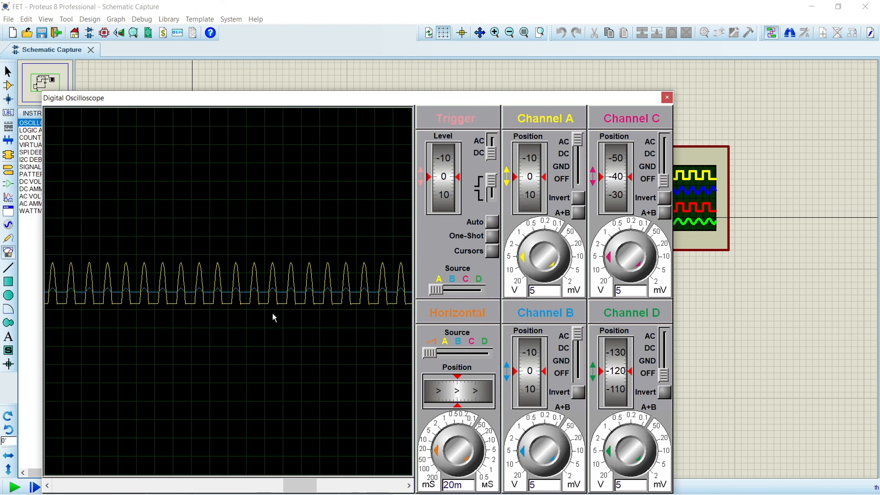
scroll(313, 285, "up", 2)
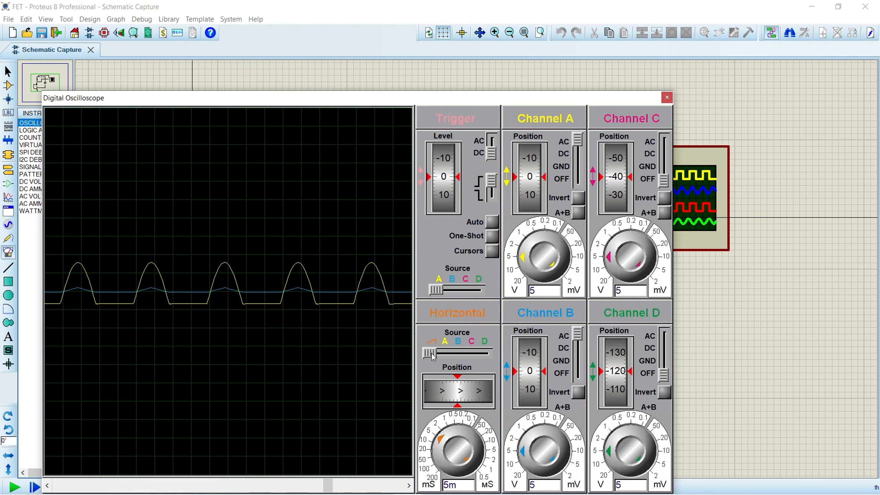
Step: Set the horizontal source to channel B, with channel A at 1 V and channel B at 0.2 V per division
left_click_drag(433, 357, 455, 357)
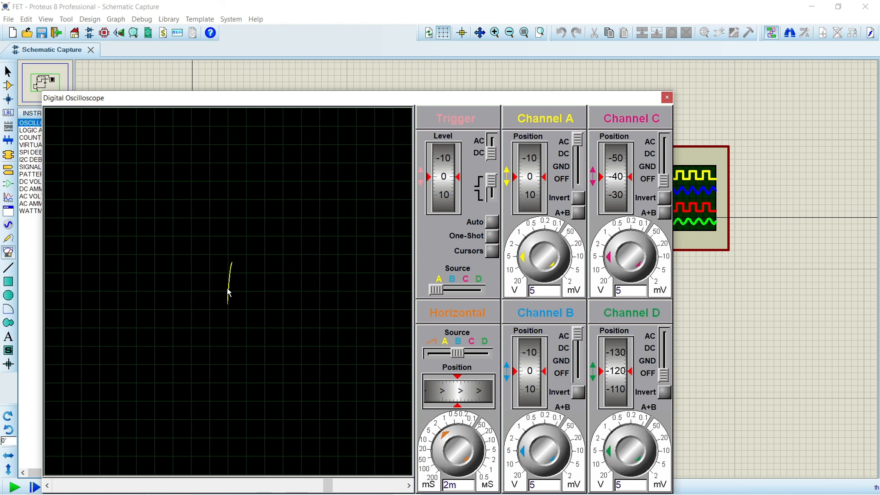
left_click_drag(527, 253, 527, 243)
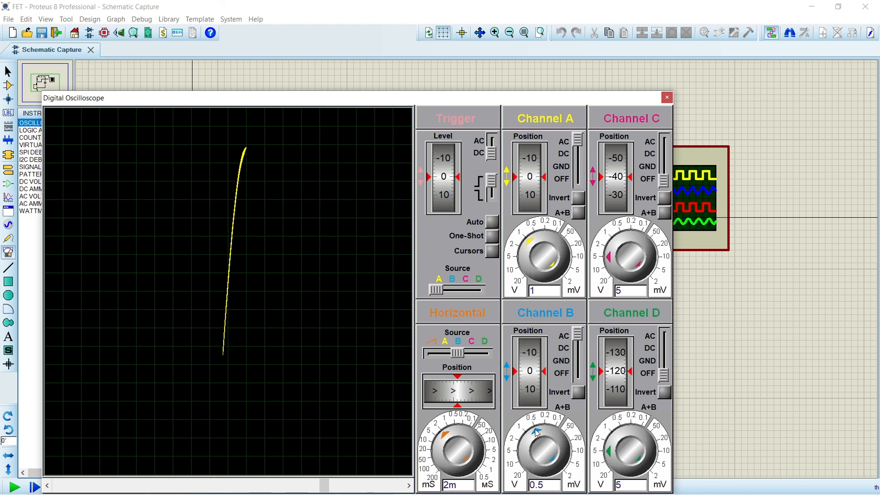
mouse_move(526, 449)
left_mouse_down()
mouse_move(557, 429)
mouse_move(547, 428)
left_mouse_up()
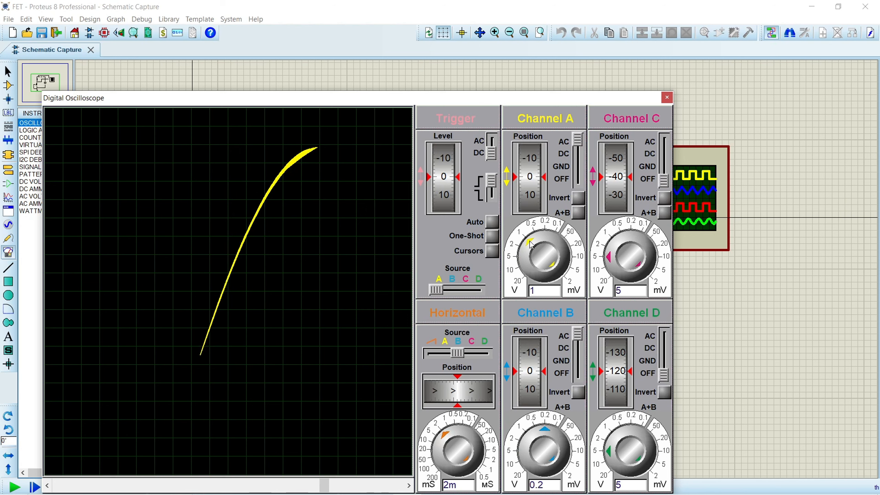
Step: Move the oscilloscope window up so it is fully visible and set channel B to 0.1 V per division
left_click_drag(531, 244, 532, 245)
left_click_drag(362, 98, 419, 71)
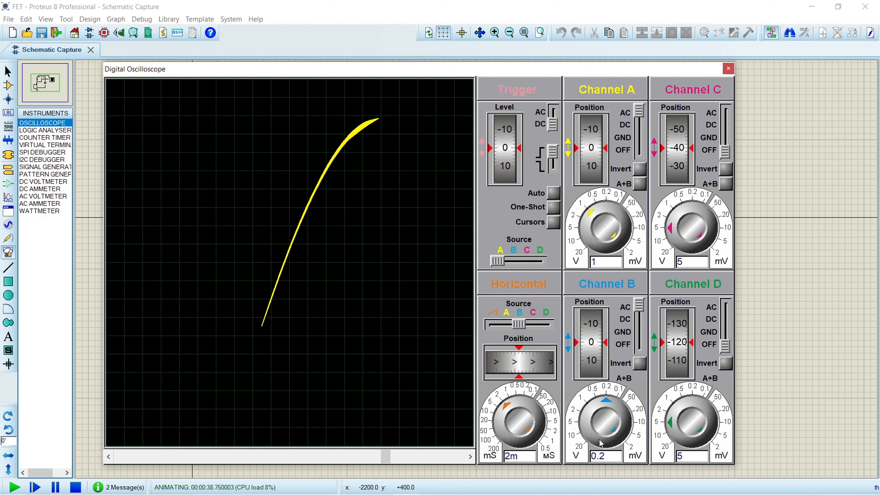
left_click_drag(617, 408, 614, 395)
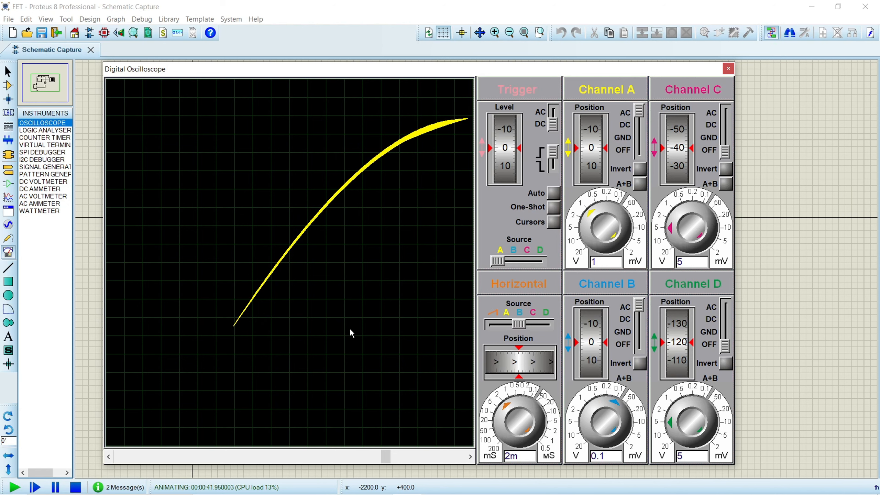
left_click(412, 458)
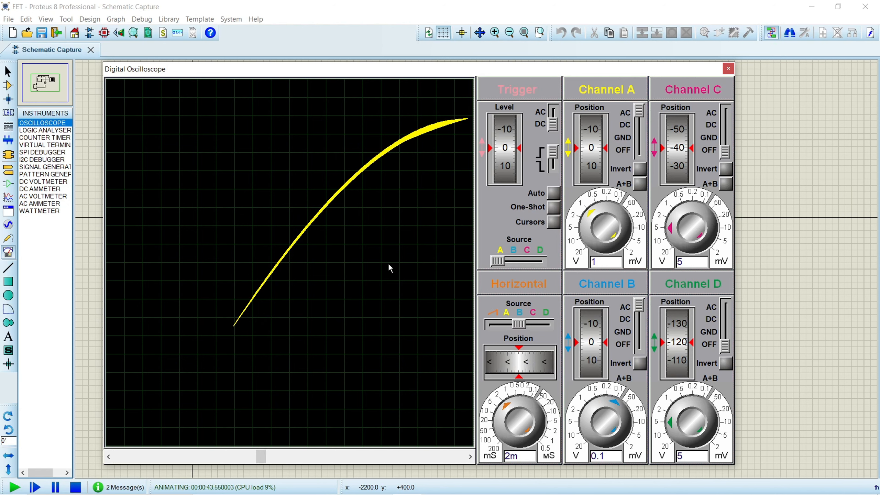